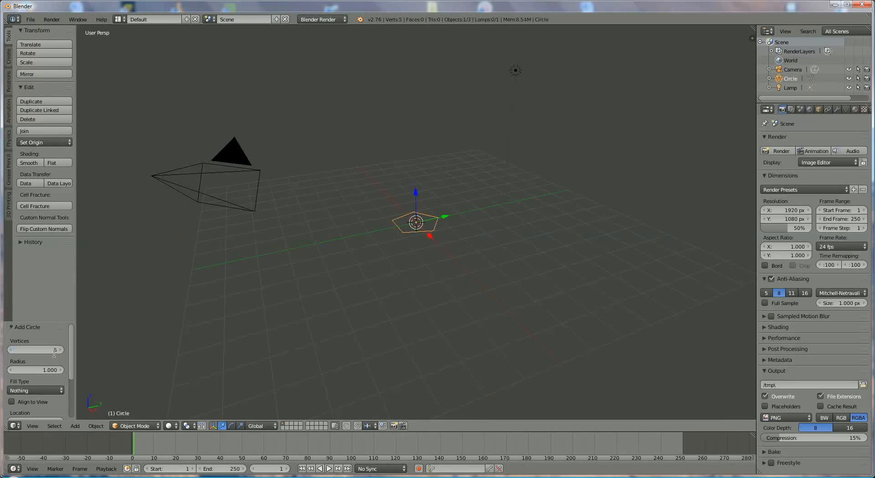
# - In edge select Edit Mode, extrude the pentagon's outline inward in top view, scaling the new ring to about 0.289
pyautogui.click(135, 426)
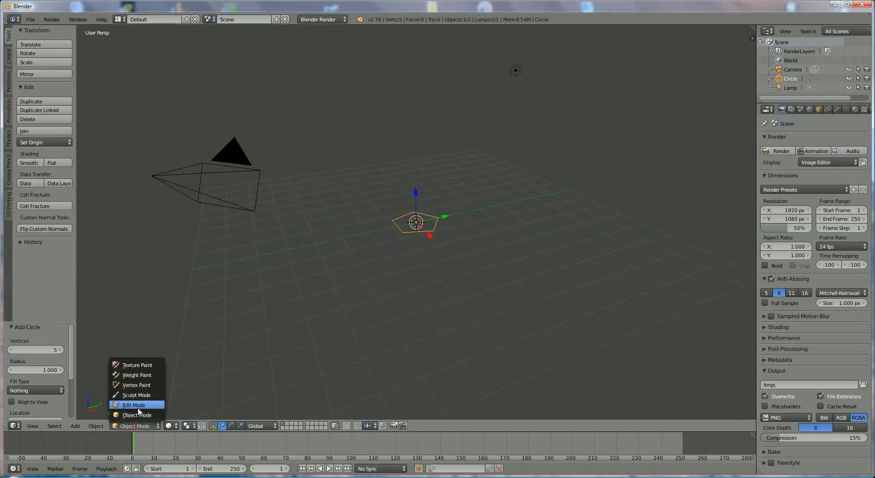
pyautogui.click(137, 406)
pyautogui.press('KP_7')
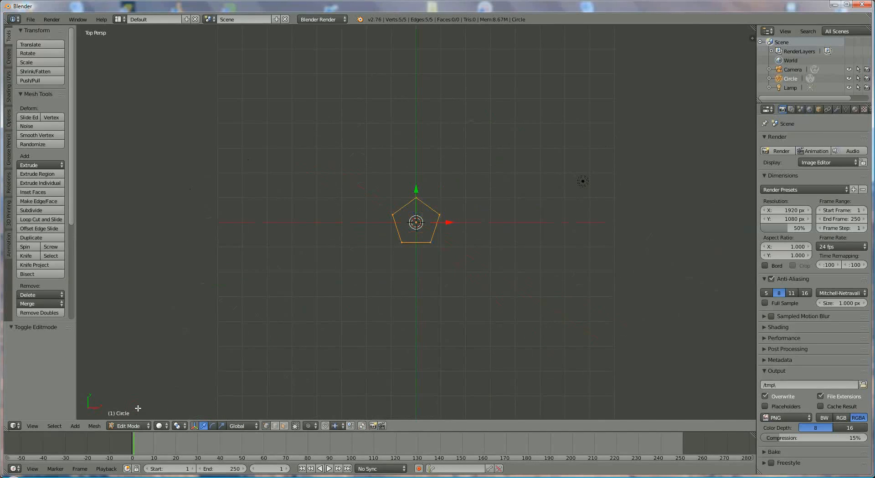
pyautogui.scroll(7, 404, 300)
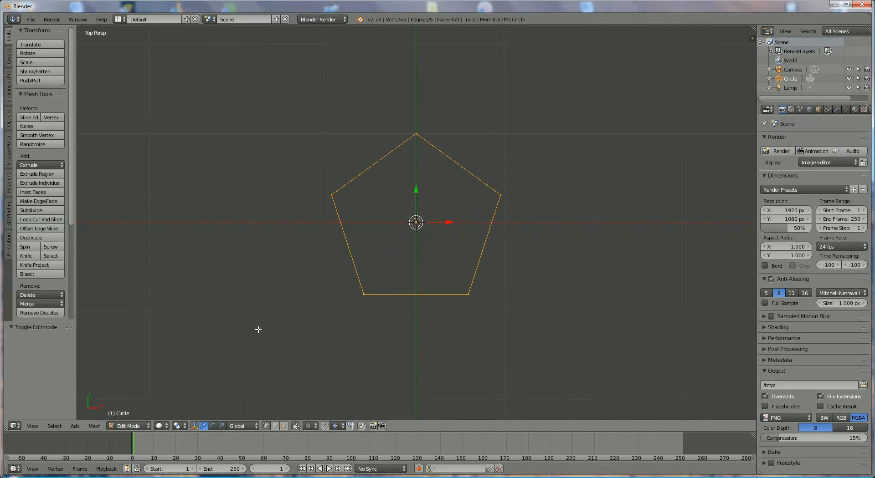
pyautogui.click(275, 426)
pyautogui.press('e')
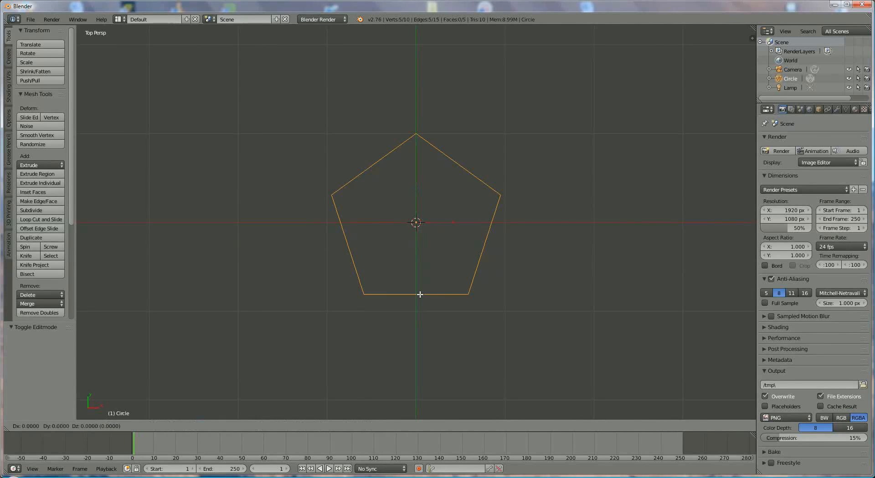
pyautogui.press('s')
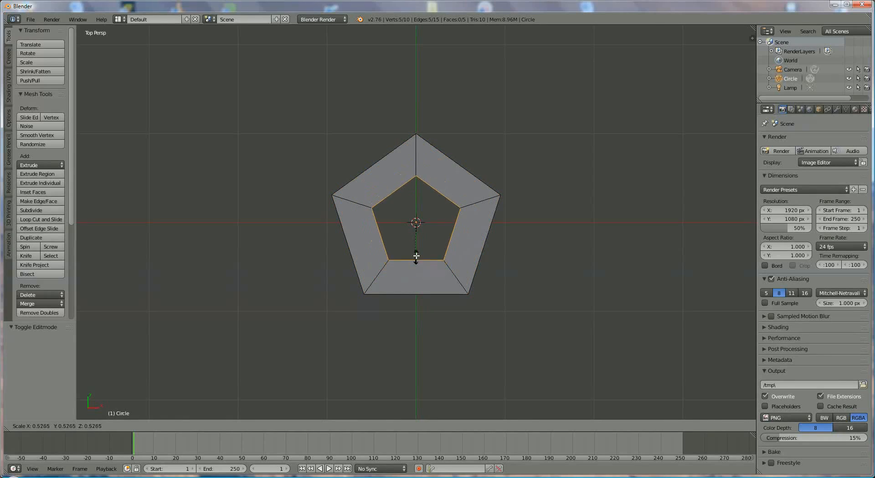
pyautogui.click(419, 243)
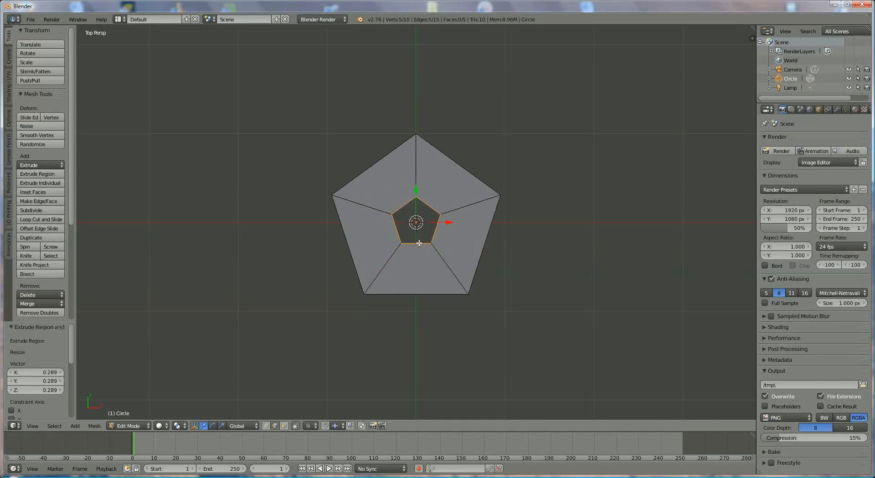
# - Add a single centred loop cut around the pentagonal ring, midway between its outer and inner outlines
pyautogui.hotkey('ctrl', 'r')
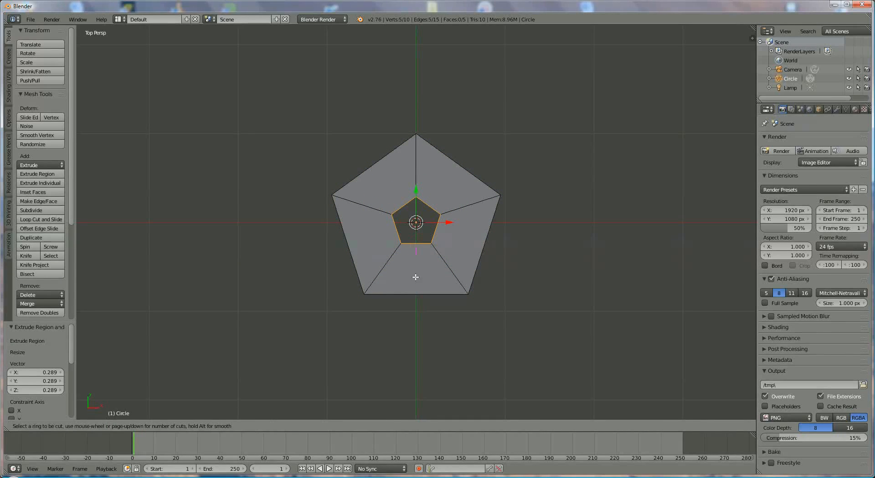
pyautogui.click(406, 267)
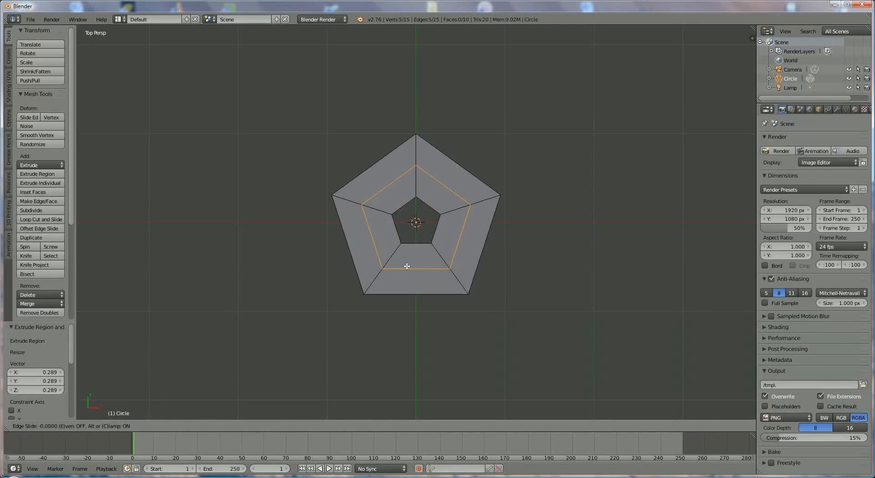
pyautogui.click(406, 267)
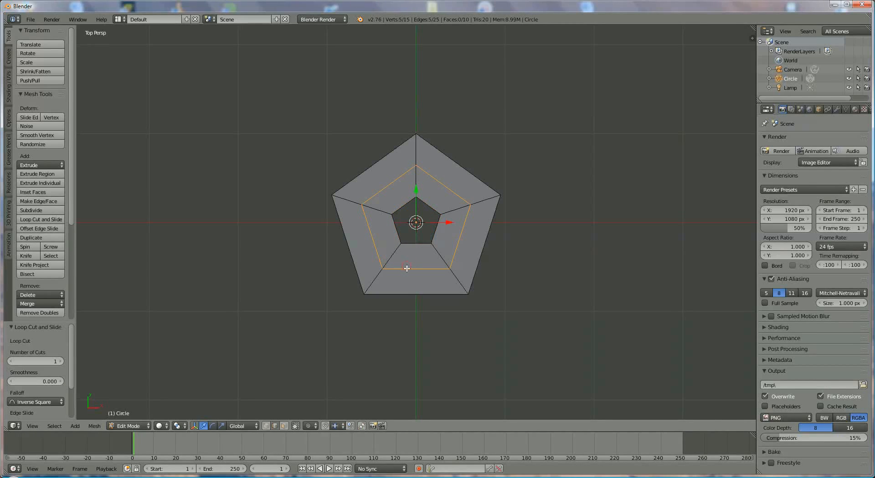
# - Select the innermost edge loop and fill the central hole with a face
pyautogui.rightClick(410, 245)
pyautogui.keyDown('alt'); pyautogui.rightClick(395, 230); pyautogui.keyUp('alt')
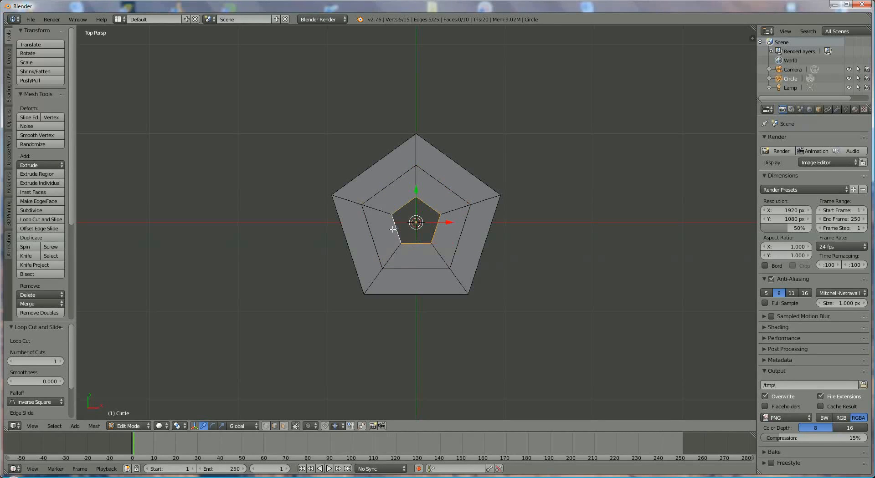
pyautogui.press('f')
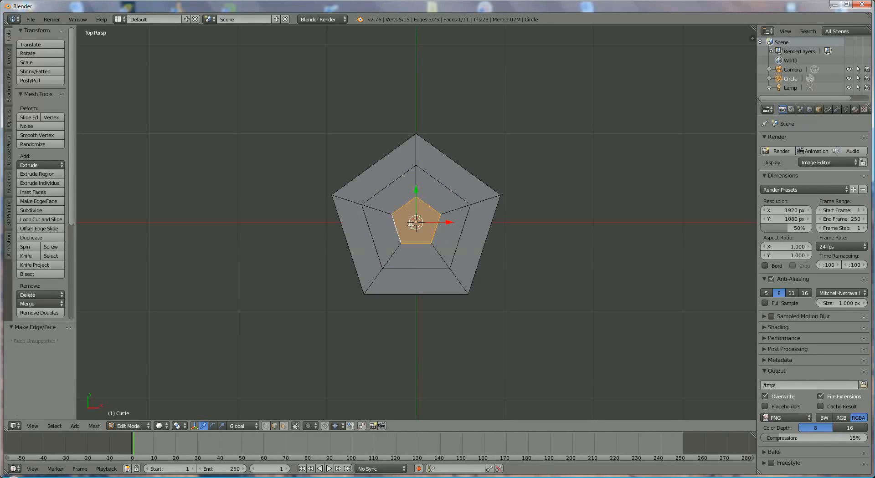
# - Bevel all ten radial edges between the centre face and the outer corners by about 0.084 with one segment
pyautogui.rightClick(391, 255)
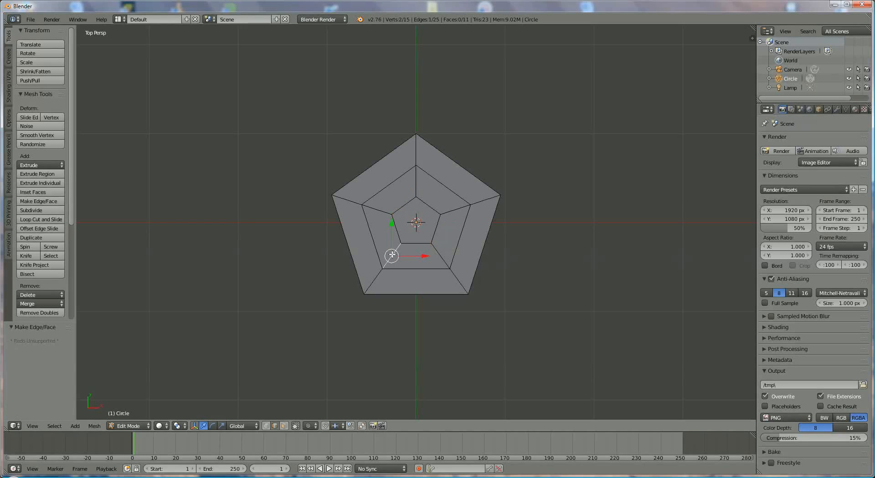
pyautogui.keyDown('shift'); pyautogui.rightClick(373, 279); pyautogui.keyUp('shift')
pyautogui.keyDown('shift'); pyautogui.rightClick(351, 201); pyautogui.keyUp('shift')
pyautogui.keyDown('shift'); pyautogui.rightClick(380, 211); pyautogui.keyUp('shift')
pyautogui.keyDown('shift'); pyautogui.rightClick(416, 183); pyautogui.keyUp('shift')
pyautogui.keyDown('shift'); pyautogui.rightClick(412, 160); pyautogui.keyUp('shift')
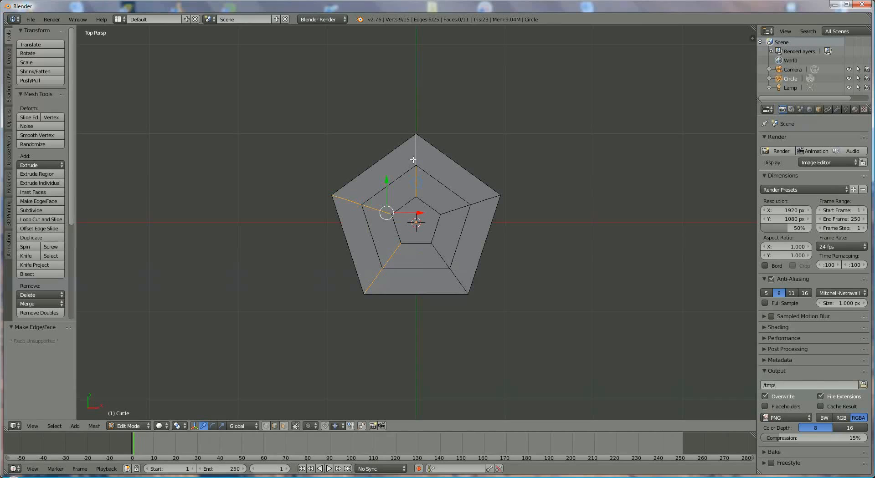
pyautogui.keyDown('shift'); pyautogui.rightClick(485, 200); pyautogui.keyUp('shift')
pyautogui.keyDown('shift'); pyautogui.rightClick(456, 209); pyautogui.keyUp('shift')
pyautogui.keyDown('shift'); pyautogui.rightClick(442, 252); pyautogui.keyUp('shift')
pyautogui.keyDown('shift'); pyautogui.rightClick(456, 278); pyautogui.keyUp('shift')
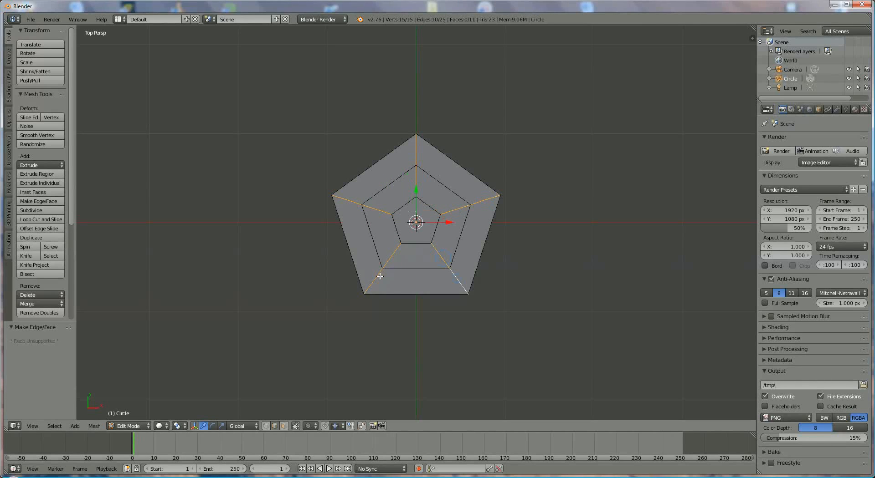
pyautogui.hotkey('ctrl', 'b')
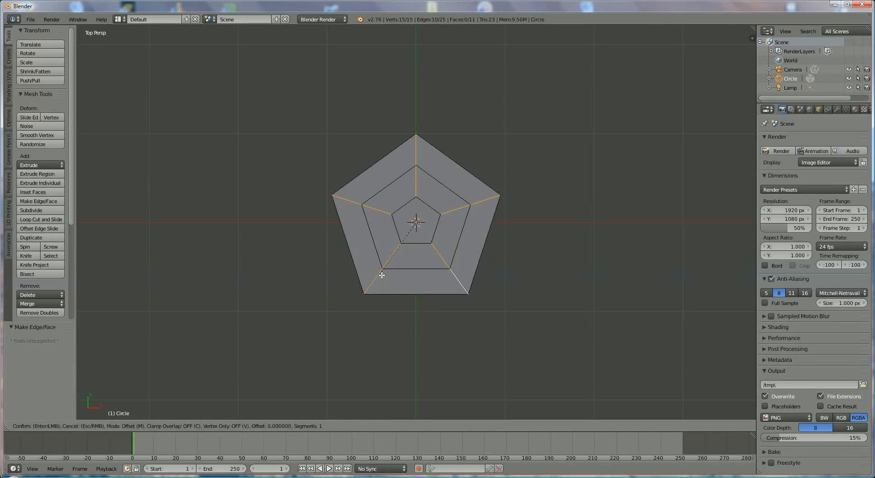
pyautogui.click(471, 273)
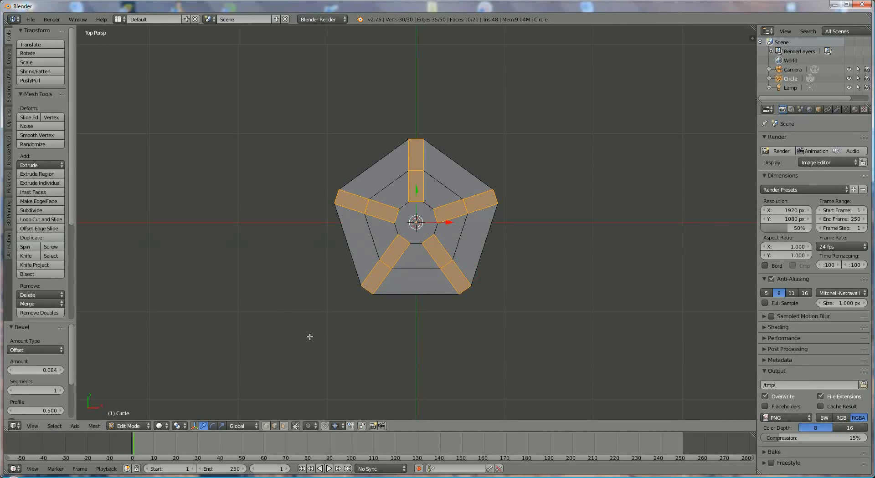
# - Delete the five long outer edges and the five parallel middle edges between the arms, leaving a five-armed star
pyautogui.rightClick(429, 295)
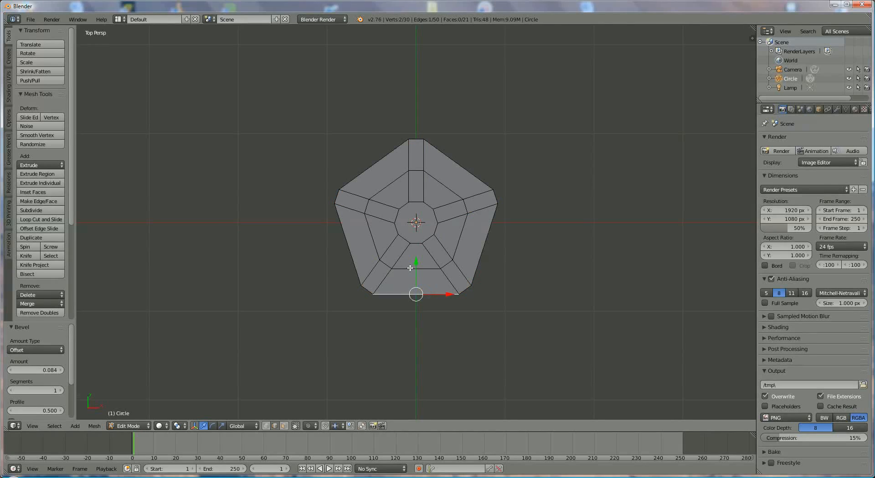
pyautogui.keyDown('shift'); pyautogui.rightClick(410, 269); pyautogui.keyUp('shift')
pyautogui.keyDown('shift'); pyautogui.rightClick(374, 245); pyautogui.keyUp('shift')
pyautogui.keyDown('shift'); pyautogui.rightClick(348, 249); pyautogui.keyUp('shift')
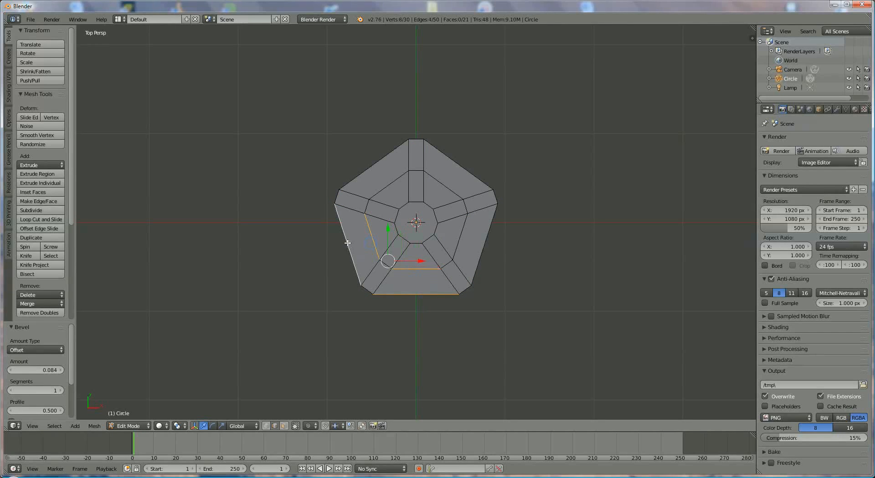
pyautogui.keyDown('shift'); pyautogui.rightClick(356, 177); pyautogui.keyUp('shift')
pyautogui.keyDown('shift'); pyautogui.rightClick(383, 188); pyautogui.keyUp('shift')
pyautogui.keyDown('shift'); pyautogui.rightClick(440, 183); pyautogui.keyUp('shift')
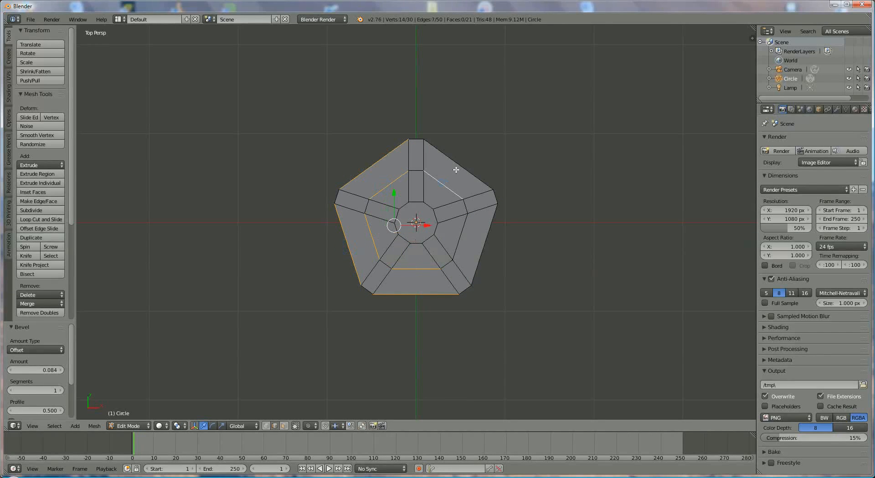
pyautogui.keyDown('shift'); pyautogui.rightClick(457, 163); pyautogui.keyUp('shift')
pyautogui.keyDown('shift'); pyautogui.rightClick(467, 227); pyautogui.keyUp('shift')
pyautogui.keyDown('shift'); pyautogui.rightClick(480, 242); pyautogui.keyUp('shift')
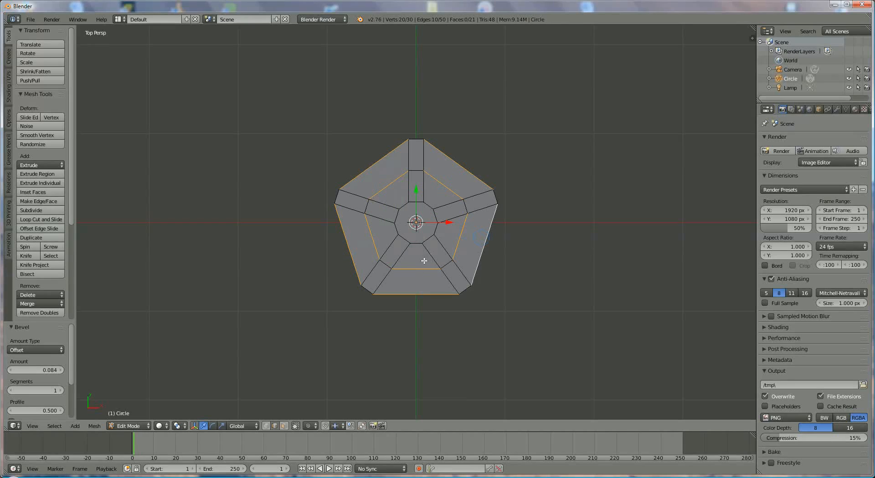
pyautogui.press('x')
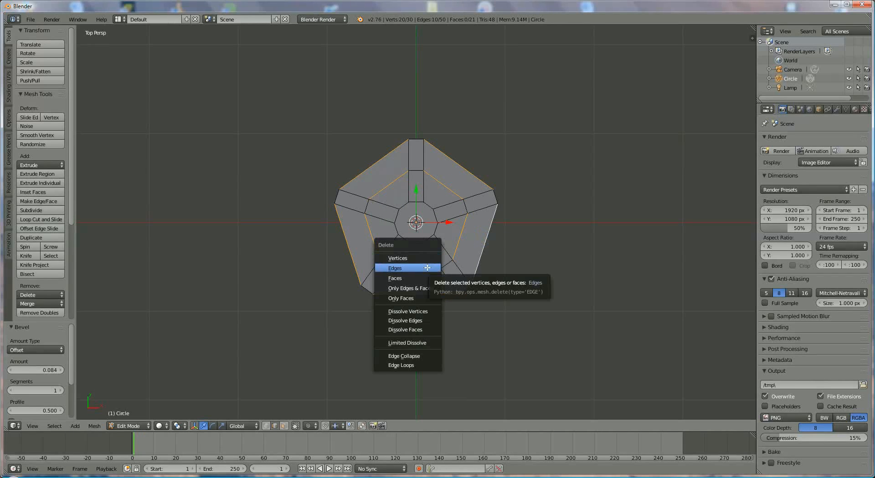
pyautogui.click(412, 268)
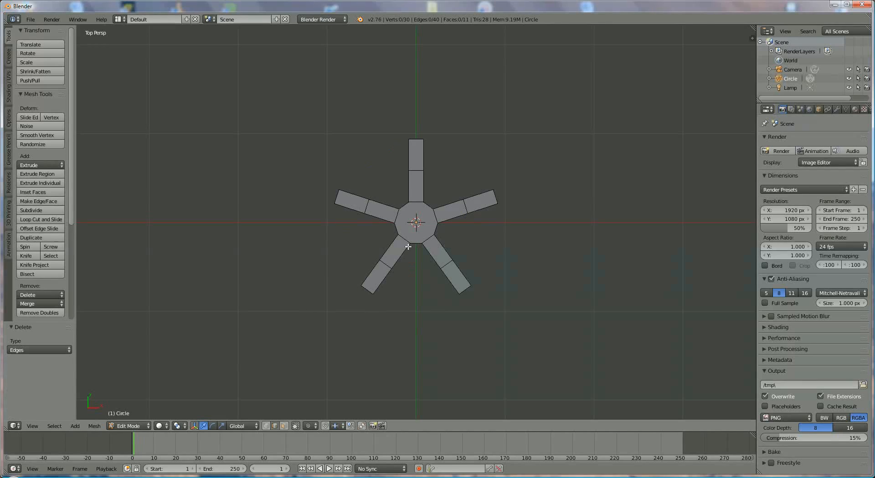
# - Scale the end edges of all five arms to about 0.254 around their individual origins
pyautogui.rightClick(367, 291)
pyautogui.keyDown('shift'); pyautogui.rightClick(335, 197); pyautogui.keyUp('shift')
pyautogui.keyDown('shift'); pyautogui.rightClick(414, 140); pyautogui.keyUp('shift')
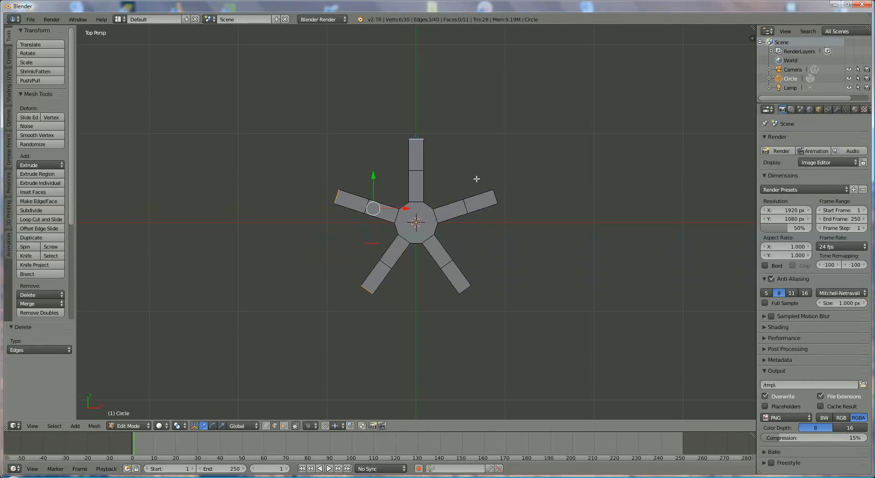
pyautogui.keyDown('shift'); pyautogui.rightClick(494, 198); pyautogui.keyUp('shift')
pyautogui.keyDown('shift'); pyautogui.rightClick(465, 288); pyautogui.keyUp('shift')
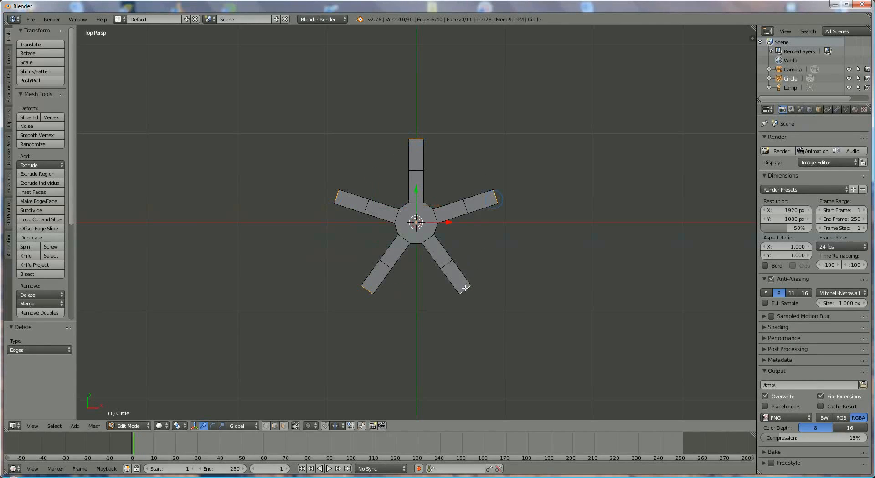
pyautogui.click(178, 425)
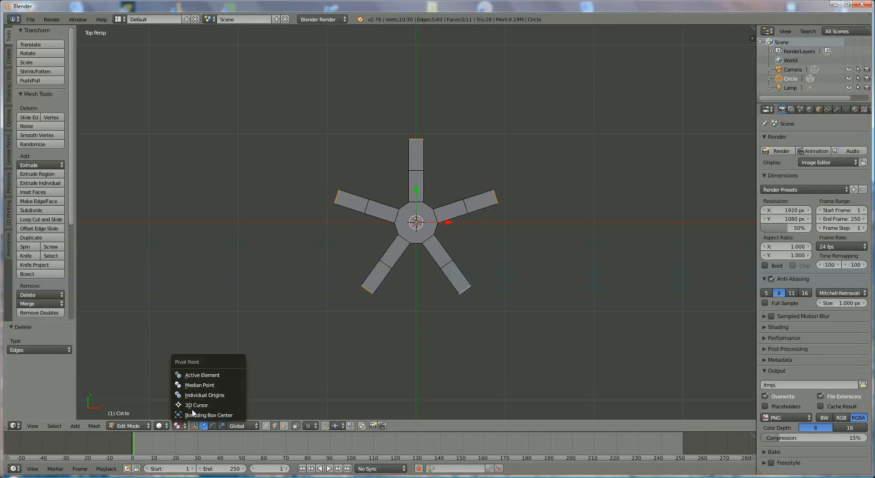
pyautogui.click(219, 395)
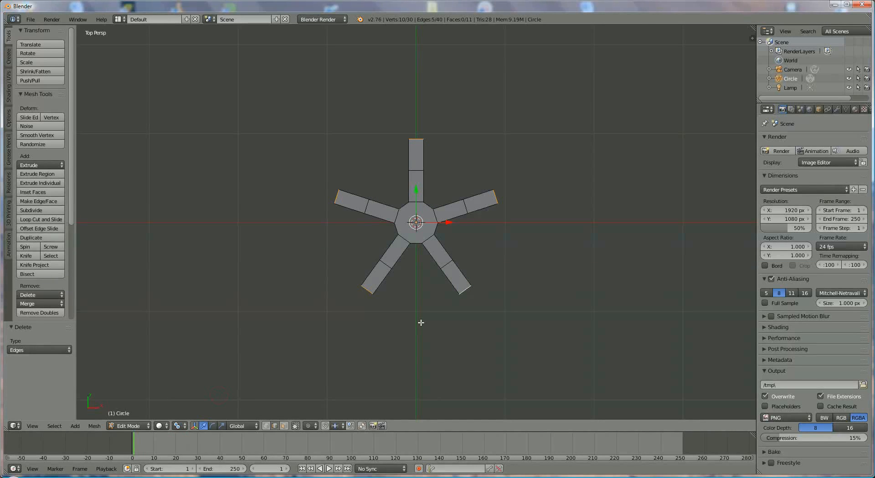
pyautogui.press('s')
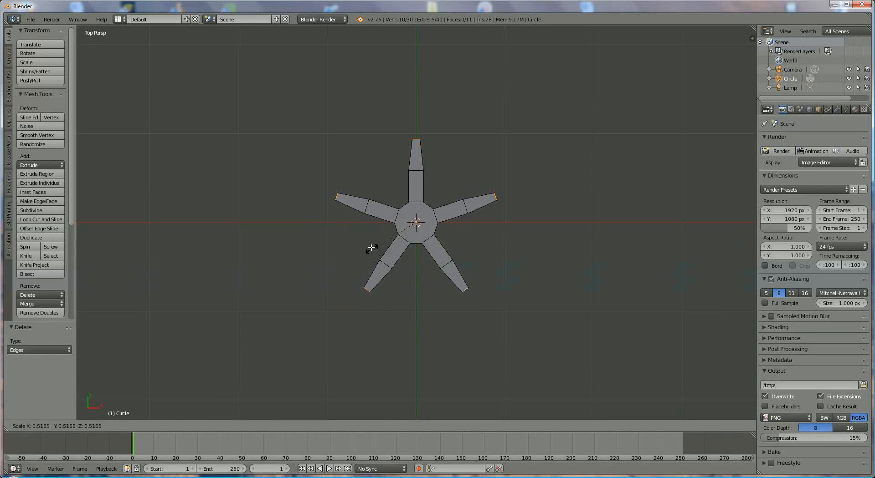
pyautogui.click(393, 233)
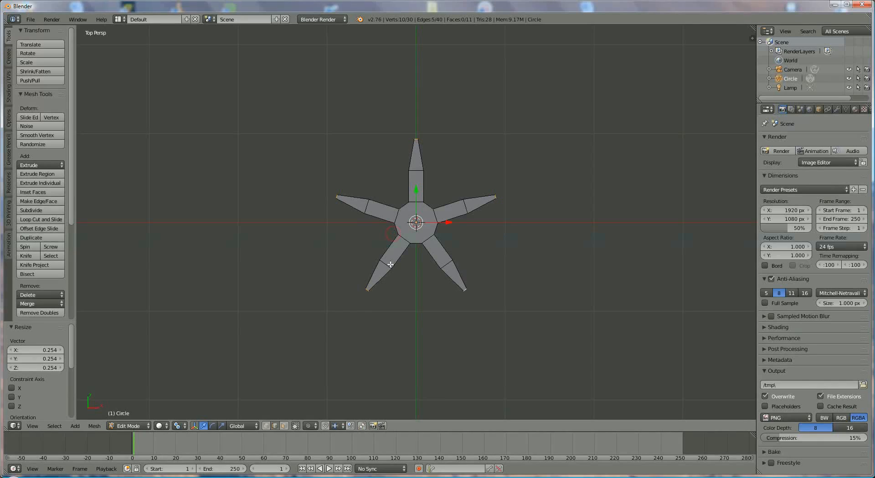
# - Scale the middle cross edges of all five arms to about 0.514 around their individual origins
pyautogui.click(389, 264)
pyautogui.keyDown('shift'); pyautogui.click(365, 206); pyautogui.keyUp('shift')
pyautogui.keyDown('shift'); pyautogui.click(415, 171); pyautogui.keyUp('shift')
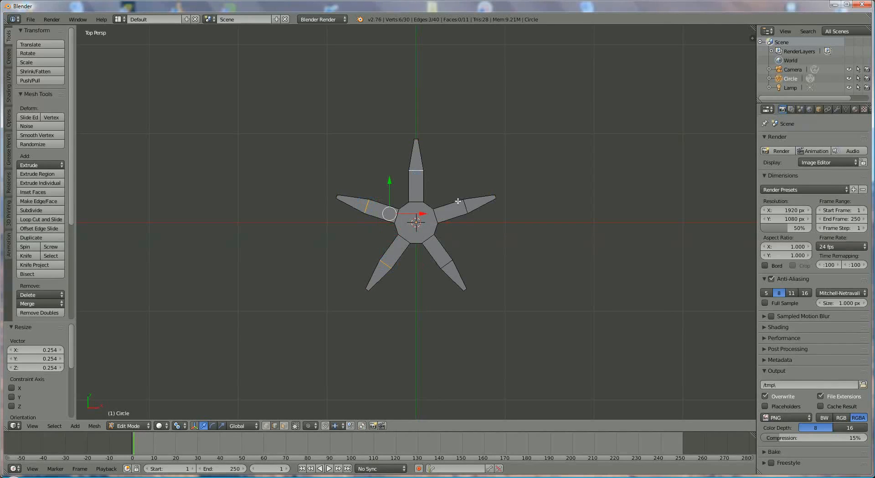
pyautogui.keyDown('shift'); pyautogui.click(464, 206); pyautogui.keyUp('shift')
pyautogui.keyDown('shift'); pyautogui.click(452, 263); pyautogui.keyUp('shift')
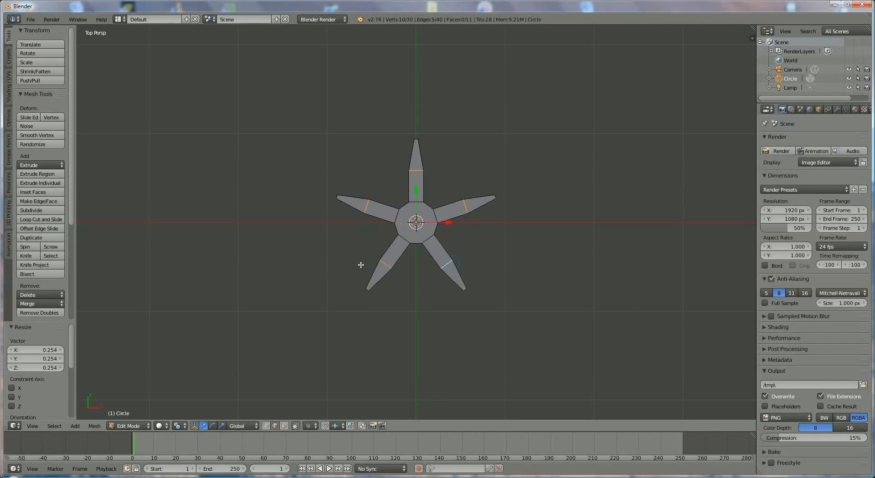
pyautogui.press('s')
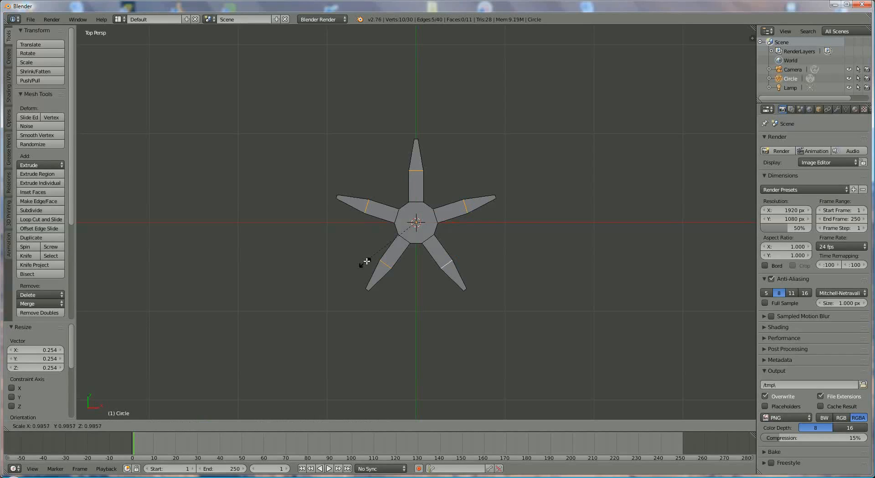
pyautogui.click(388, 246)
# - Extrude the entire flat star upward by about 0.197 along the global Z axis
pyautogui.moveTo(390, 294); pyautogui.dragTo(447, 246, button='middle')
pyautogui.scroll(4, 447, 246)
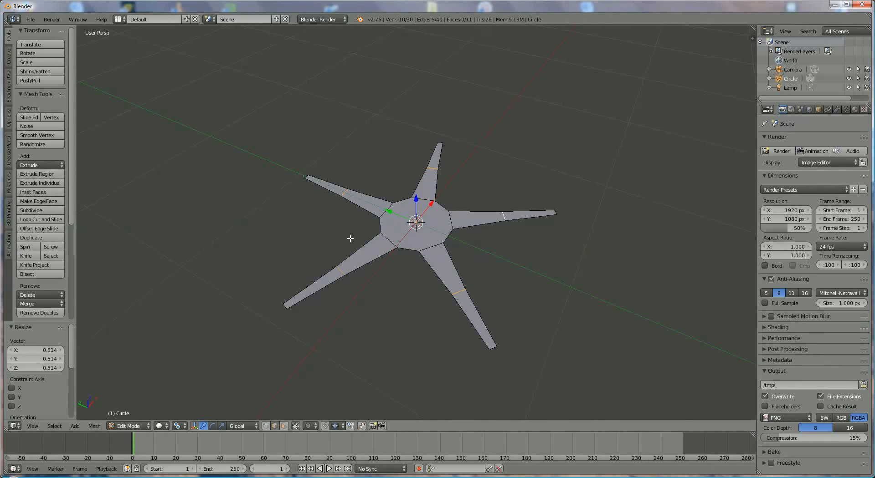
pyautogui.press('a')
pyautogui.press('a')
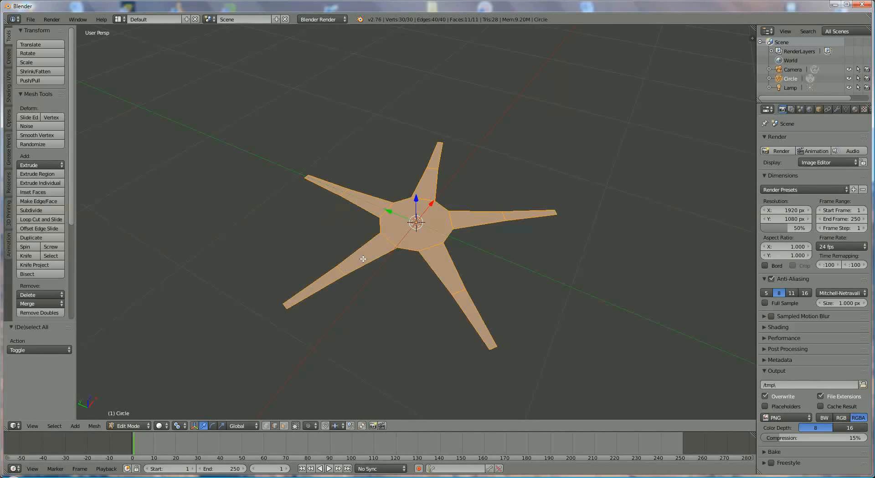
pyautogui.press('e')
pyautogui.press('z')
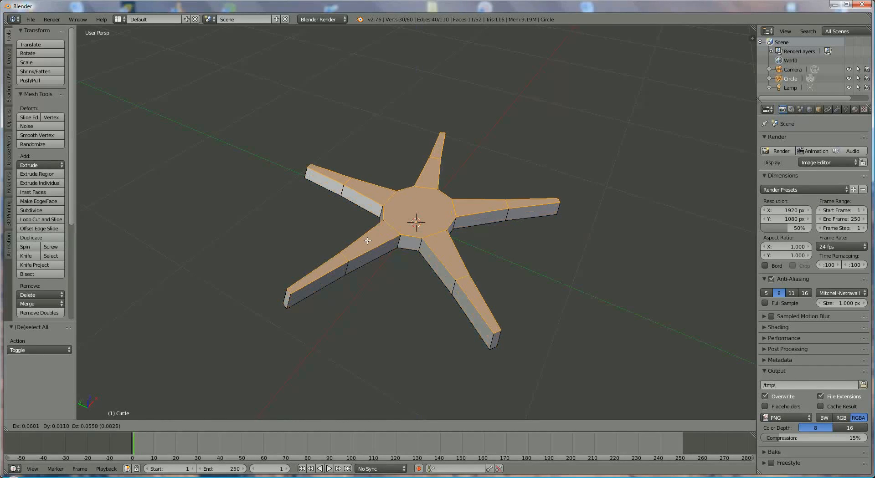
pyautogui.press('z')
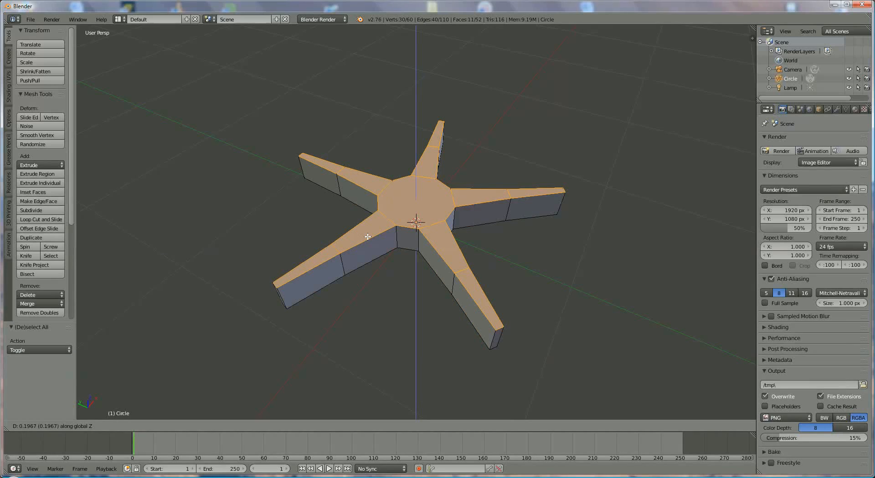
pyautogui.click(367, 237)
# - Select the two upper tip vertices on each of the five arms in vertex mode
pyautogui.moveTo(379, 295); pyautogui.dragTo(330, 299, button='middle')
pyautogui.rightClick(319, 296)
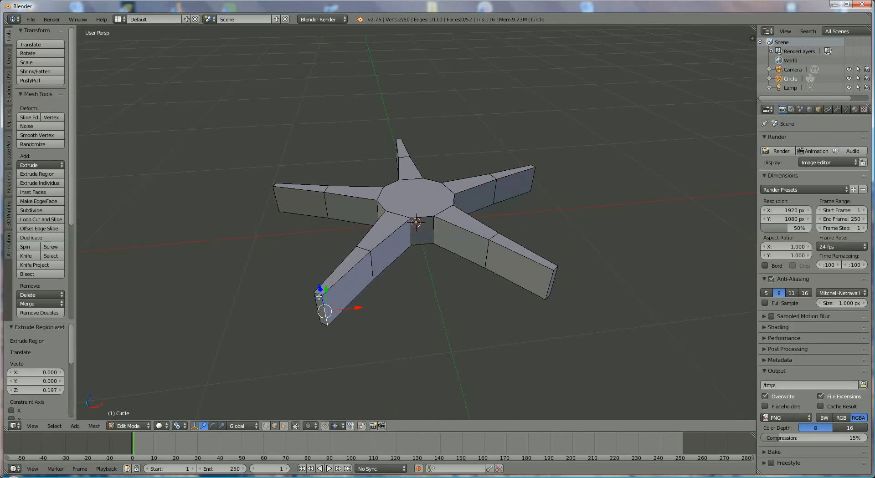
pyautogui.rightClick(321, 294)
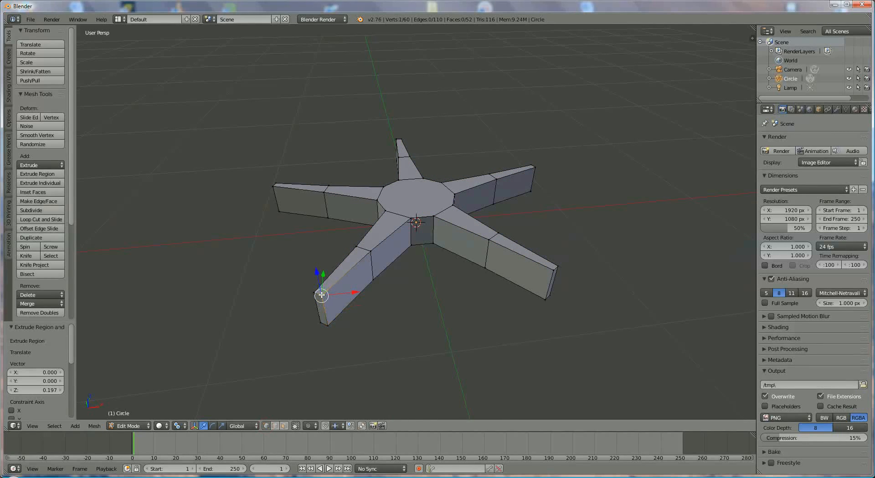
pyautogui.keyDown('shift'); pyautogui.rightClick(313, 293); pyautogui.keyUp('shift')
pyautogui.keyDown('shift'); pyautogui.rightClick(274, 186); pyautogui.keyUp('shift')
pyautogui.keyDown('shift'); pyautogui.rightClick(276, 184); pyautogui.keyUp('shift')
pyautogui.keyDown('shift'); pyautogui.rightClick(402, 141); pyautogui.keyUp('shift')
pyautogui.keyDown('shift'); pyautogui.rightClick(397, 139); pyautogui.keyUp('shift')
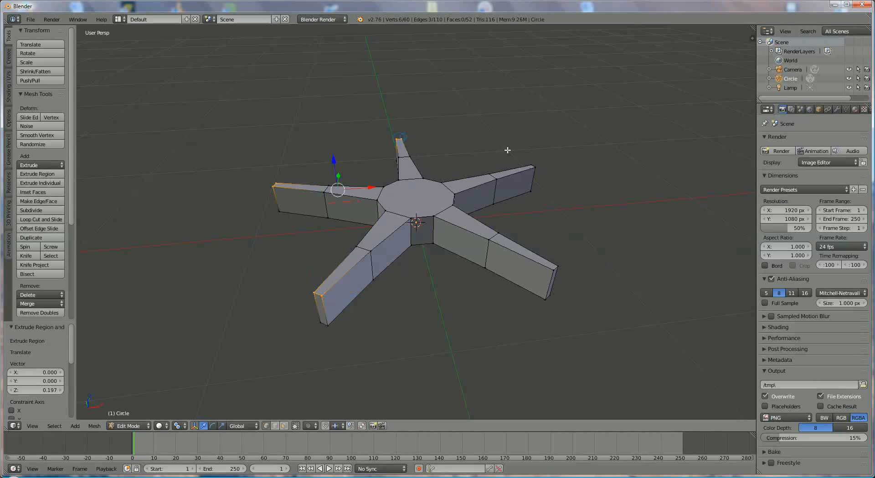
pyautogui.keyDown('shift'); pyautogui.rightClick(533, 167); pyautogui.keyUp('shift')
pyautogui.keyDown('shift'); pyautogui.rightClick(530, 165); pyautogui.keyUp('shift')
pyautogui.keyDown('shift'); pyautogui.rightClick(557, 266); pyautogui.keyUp('shift')
pyautogui.keyDown('shift'); pyautogui.rightClick(553, 270); pyautogui.keyUp('shift')
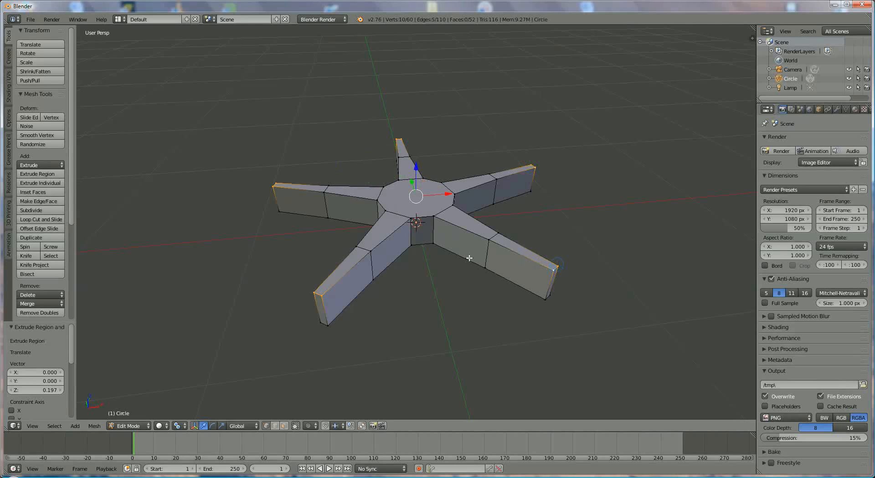
# - Add the two upper vertices of the middle cross edge on all five arms to the selection
pyautogui.keyDown('shift'); pyautogui.rightClick(487, 239); pyautogui.keyUp('shift')
pyautogui.keyDown('shift'); pyautogui.rightClick(497, 234); pyautogui.keyUp('shift')
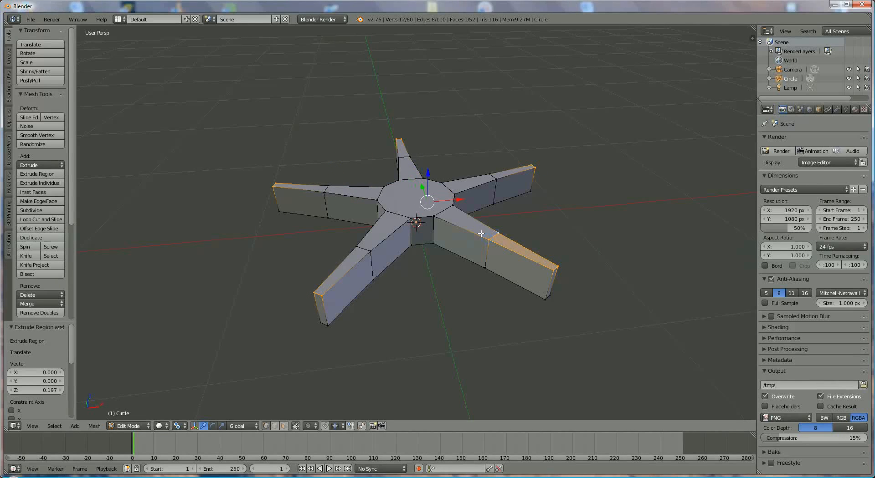
pyautogui.keyDown('shift'); pyautogui.rightClick(371, 250); pyautogui.keyUp('shift')
pyautogui.keyDown('shift'); pyautogui.rightClick(357, 247); pyautogui.keyUp('shift')
pyautogui.keyDown('shift'); pyautogui.rightClick(327, 191); pyautogui.keyUp('shift')
pyautogui.keyDown('shift'); pyautogui.rightClick(325, 186); pyautogui.keyUp('shift')
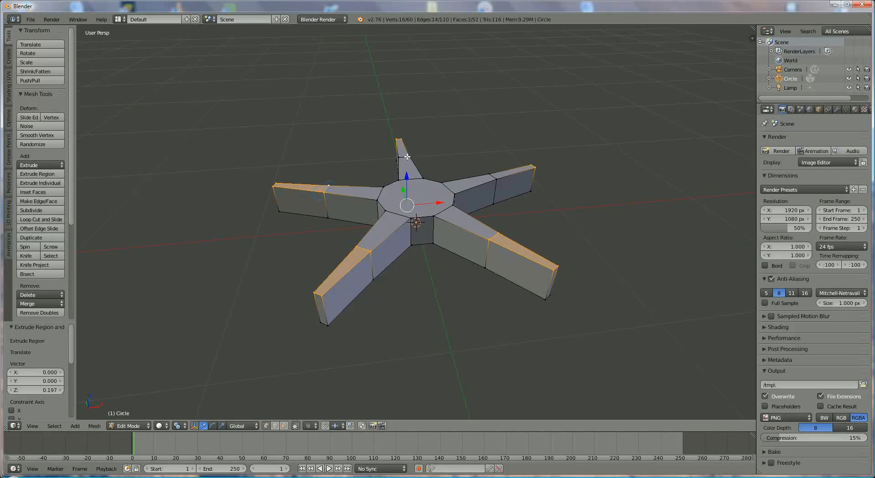
pyautogui.keyDown('shift'); pyautogui.rightClick(398, 157); pyautogui.keyUp('shift')
pyautogui.keyDown('shift'); pyautogui.rightClick(413, 161); pyautogui.keyUp('shift')
pyautogui.keyDown('shift'); pyautogui.rightClick(487, 174); pyautogui.keyUp('shift')
pyautogui.keyDown('shift'); pyautogui.rightClick(496, 178); pyautogui.keyUp('shift')
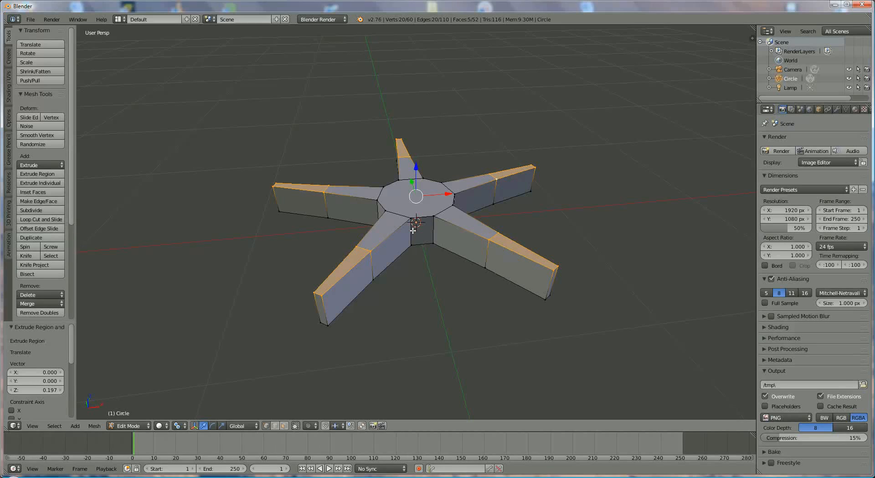
# - Scale the selected outer top faces of the arms to about 0.827 around the median point
pyautogui.press('s')
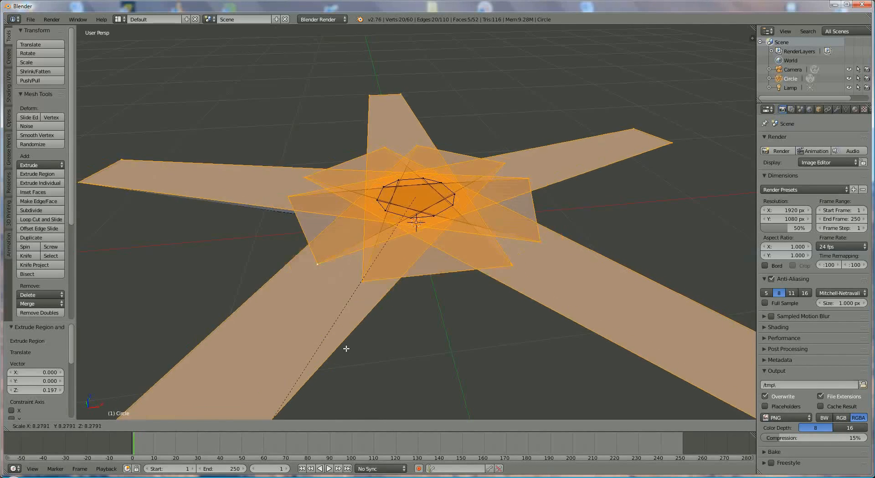
pyautogui.click(248, 380)
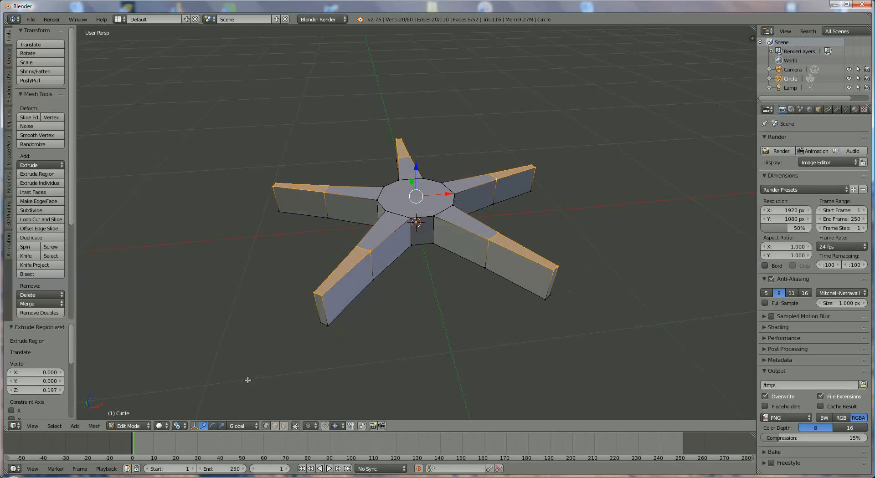
pyautogui.click(177, 426)
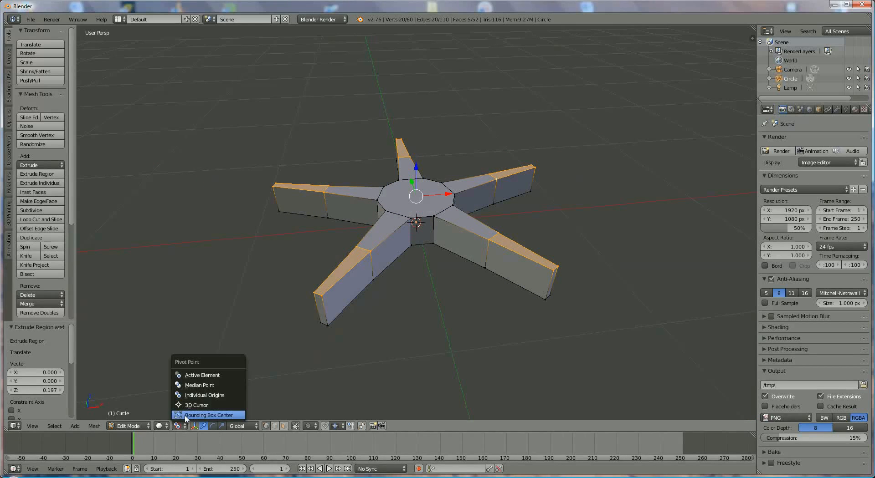
pyautogui.click(201, 386)
pyautogui.press('s')
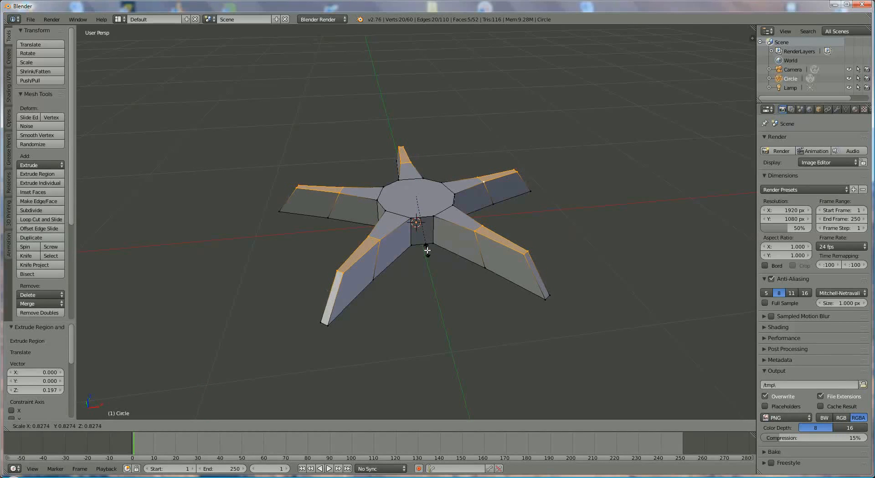
pyautogui.click(427, 250)
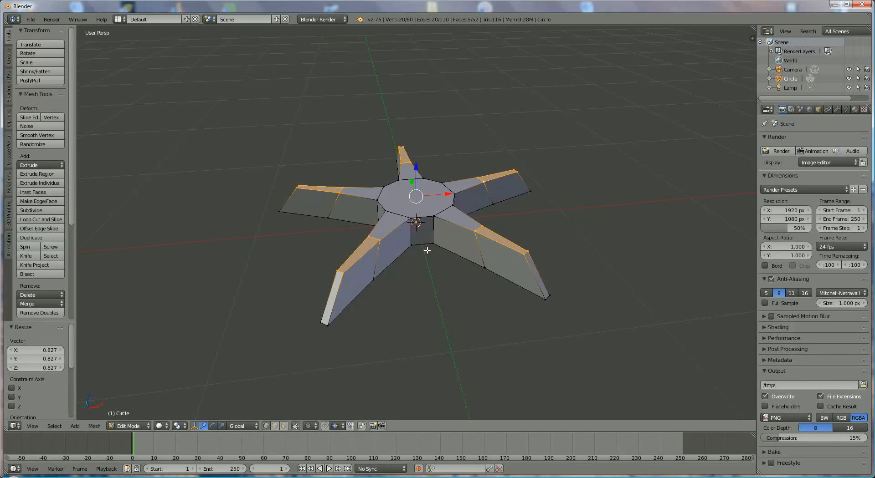
# - Deselect the upper middle cross edges and lower the upper tip edges by about 0.091 along Z
pyautogui.keyDown('shift'); pyautogui.rightClick(379, 242); pyautogui.keyUp('shift')
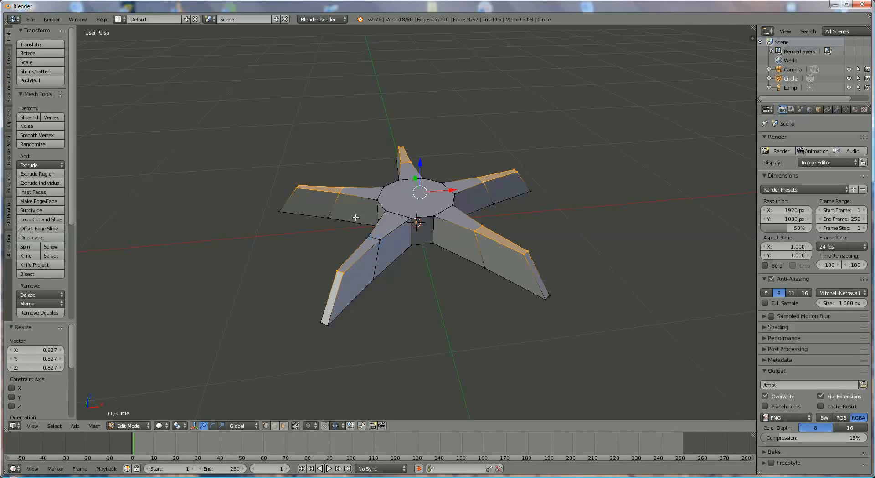
pyautogui.keyDown('shift'); pyautogui.rightClick(343, 195); pyautogui.keyUp('shift')
pyautogui.keyDown('shift'); pyautogui.rightClick(403, 163); pyautogui.keyUp('shift')
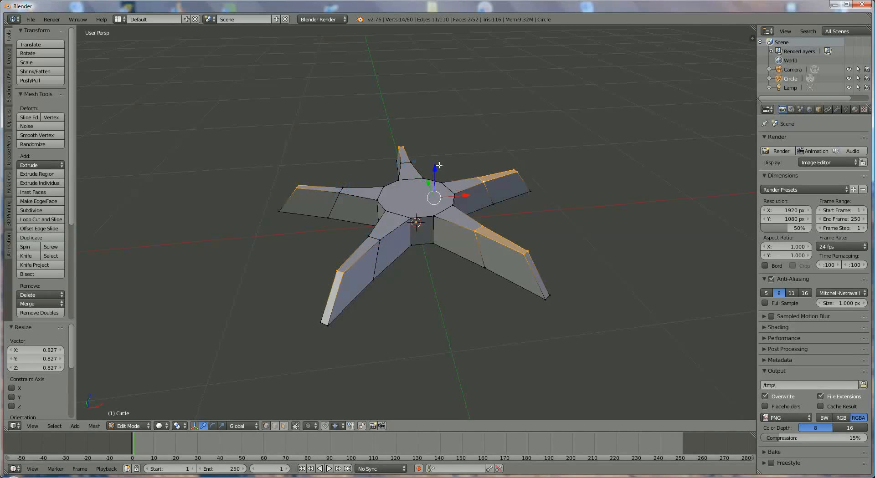
pyautogui.keyDown('shift'); pyautogui.rightClick(479, 179); pyautogui.keyUp('shift')
pyautogui.keyDown('shift'); pyautogui.rightClick(481, 220); pyautogui.keyUp('shift')
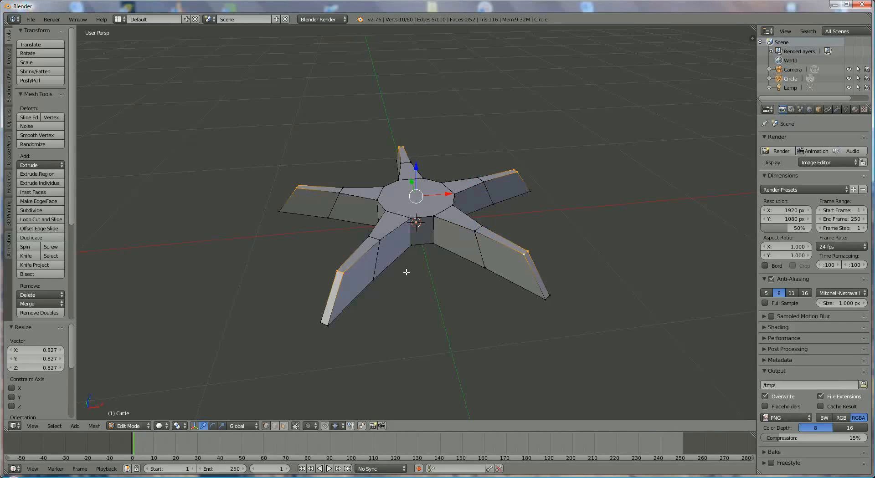
pyautogui.moveTo(417, 169); pyautogui.dragTo(418, 181)
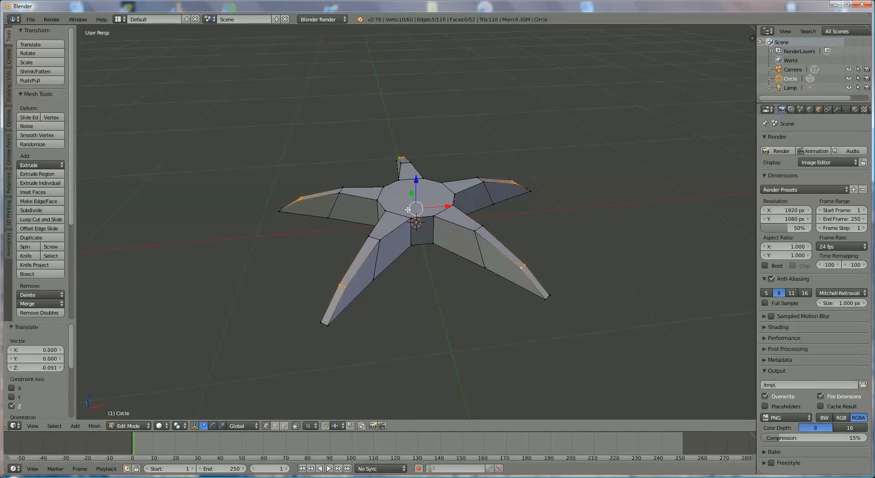
# - Select the upper middle cross edges of all five arms and lower them slightly along Z
pyautogui.rightClick(382, 242)
pyautogui.keyDown('shift'); pyautogui.rightClick(342, 192); pyautogui.keyUp('shift')
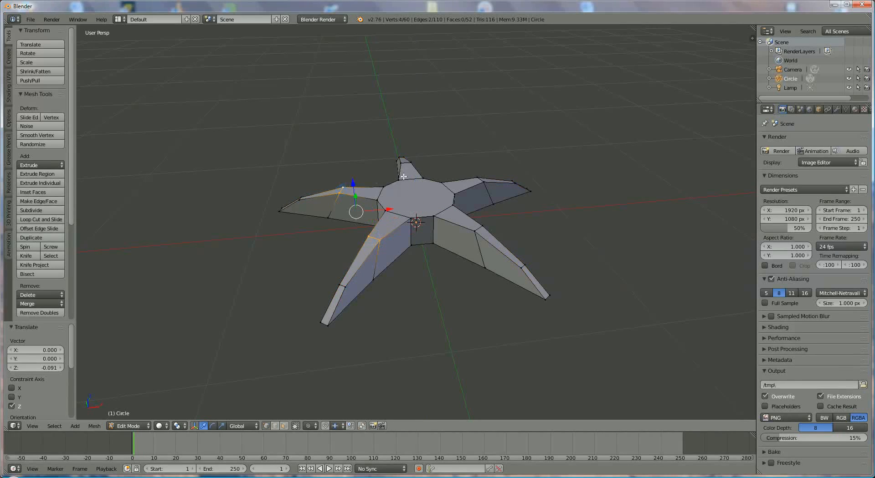
pyautogui.keyDown('shift'); pyautogui.rightClick(406, 162); pyautogui.keyUp('shift')
pyautogui.keyDown('shift'); pyautogui.rightClick(480, 181); pyautogui.keyUp('shift')
pyautogui.keyDown('shift'); pyautogui.rightClick(477, 225); pyautogui.keyUp('shift')
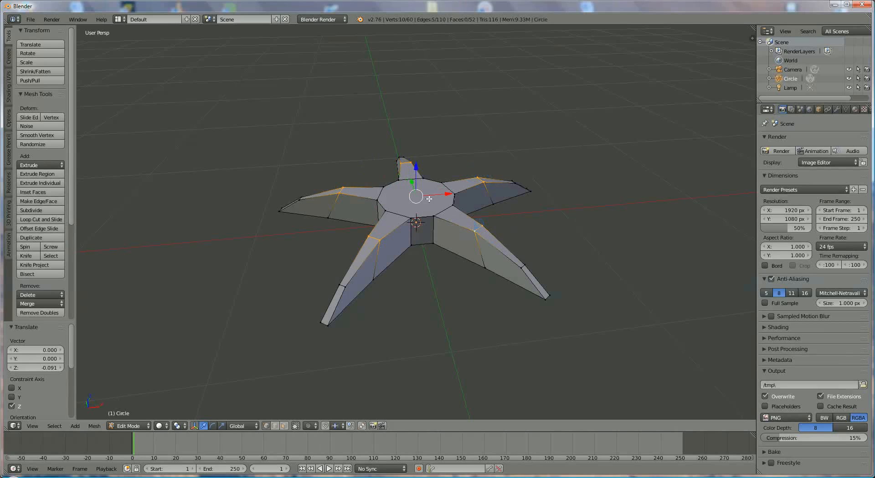
pyautogui.moveTo(419, 168); pyautogui.dragTo(419, 172)
pyautogui.moveTo(425, 245); pyautogui.dragTo(420, 168, button='middle')
pyautogui.moveTo(421, 167); pyautogui.dragTo(419, 168)
# - Scale the upper middle cross edges to about 0.772 around their individual origins
pyautogui.moveTo(351, 230); pyautogui.dragTo(378, 247, button='middle')
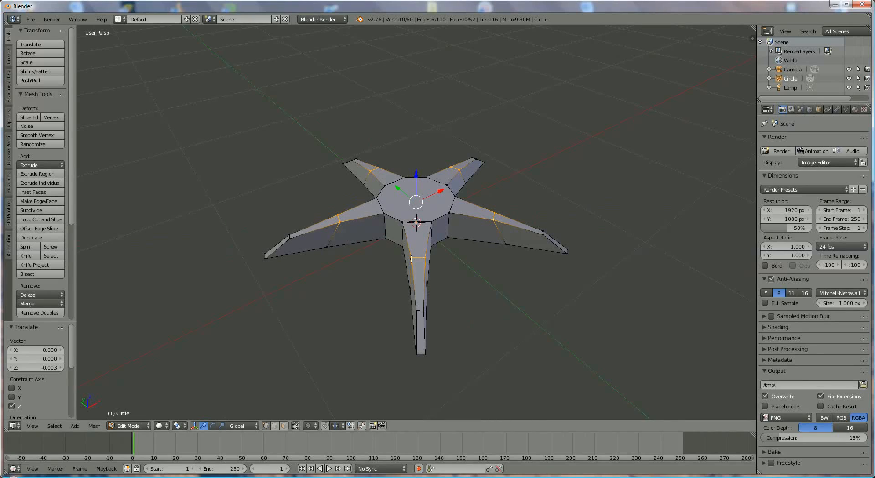
pyautogui.click(177, 426)
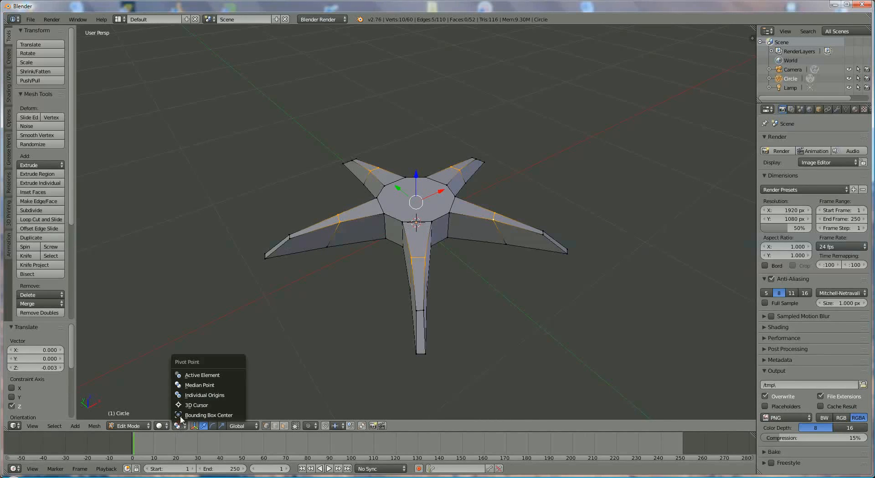
pyautogui.click(204, 396)
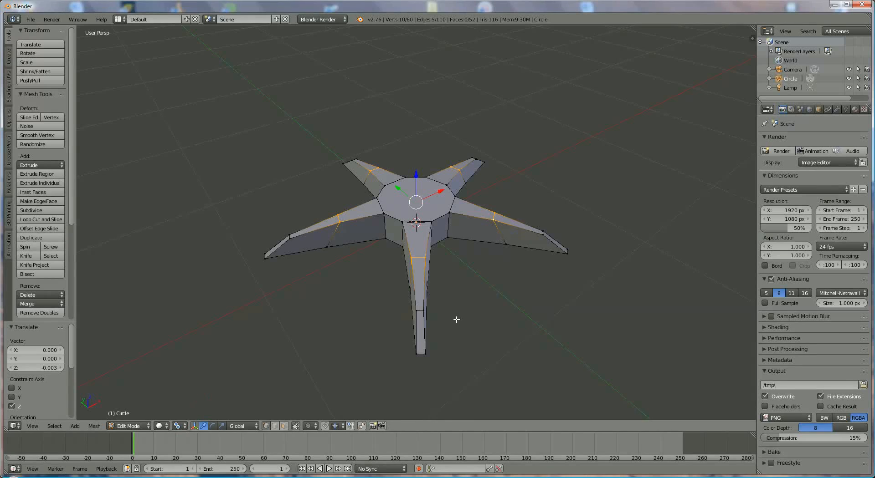
pyautogui.press('s')
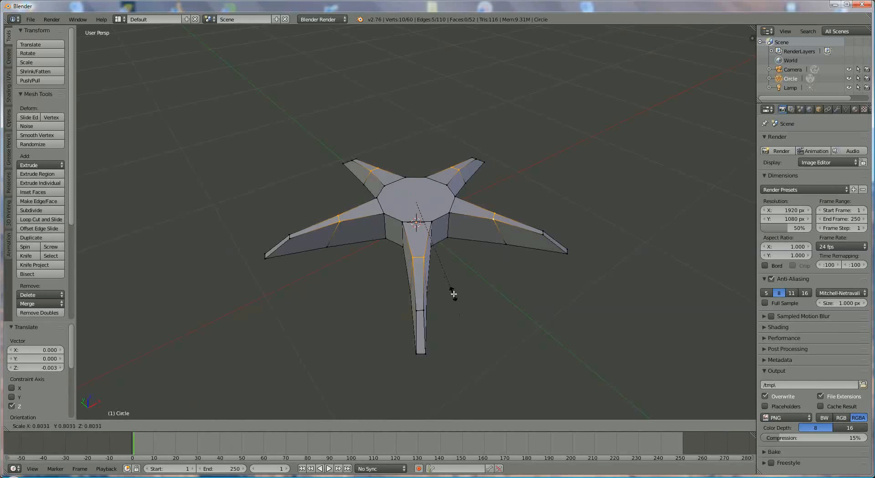
pyautogui.click(454, 290)
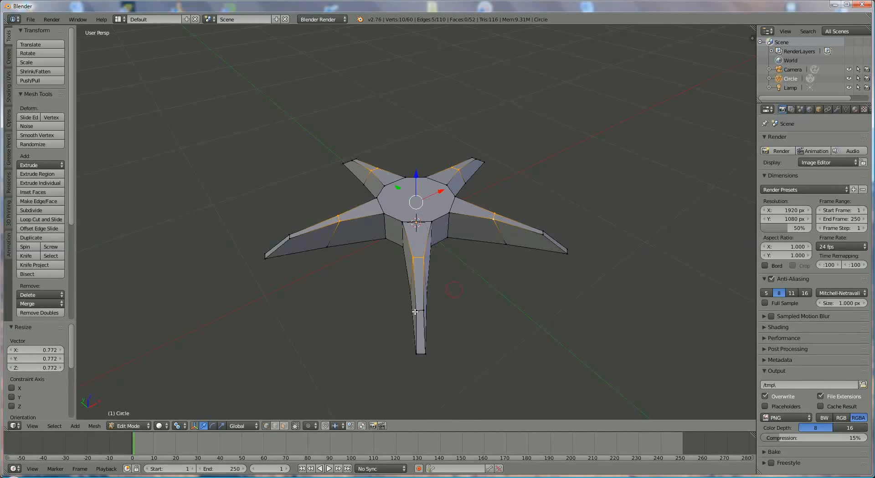
# - Select the upper tip edges of all five arms and scale them to about 0.688 around their individual origins
pyautogui.rightClick(415, 312)
pyautogui.keyDown('shift'); pyautogui.rightClick(424, 310); pyautogui.keyUp('shift')
pyautogui.keyDown('shift'); pyautogui.rightClick(293, 238); pyautogui.keyUp('shift')
pyautogui.keyDown('shift'); pyautogui.rightClick(296, 239); pyautogui.keyUp('shift')
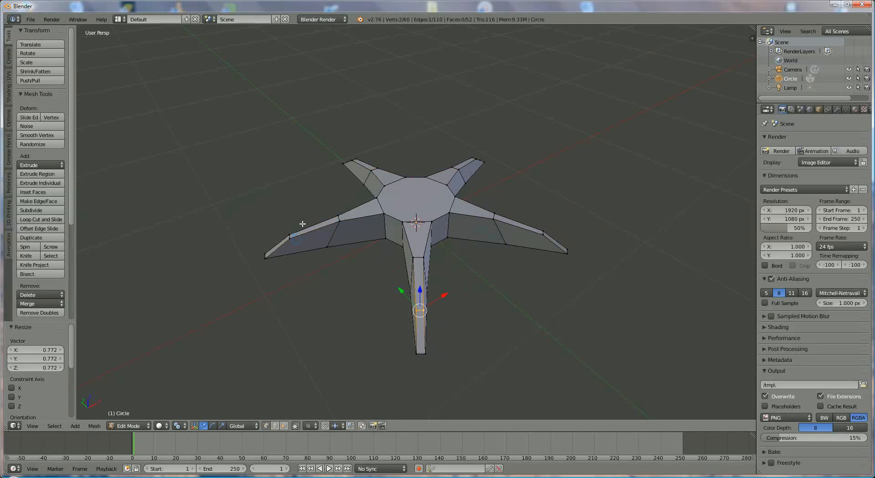
pyautogui.keyDown('shift'); pyautogui.rightClick(289, 236); pyautogui.keyUp('shift')
pyautogui.keyDown('shift'); pyautogui.rightClick(290, 235); pyautogui.keyUp('shift')
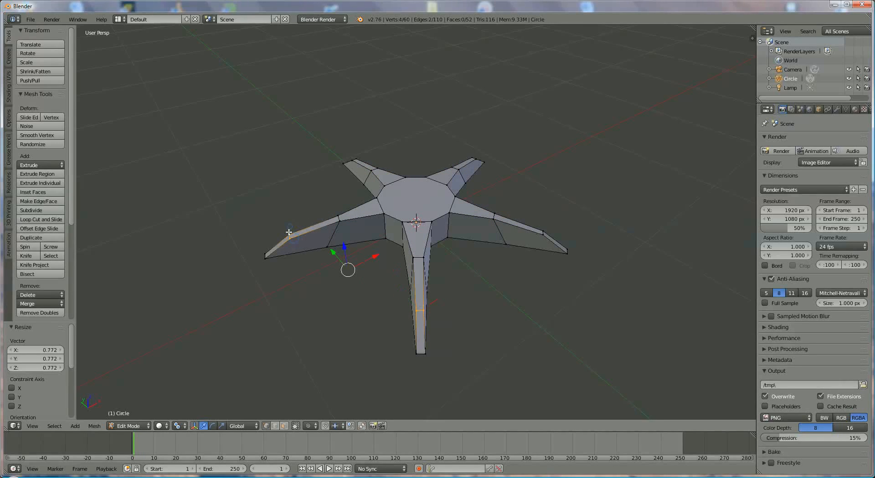
pyautogui.keyDown('shift'); pyautogui.rightClick(359, 156); pyautogui.keyUp('shift')
pyautogui.keyDown('shift'); pyautogui.rightClick(352, 160); pyautogui.keyUp('shift')
pyautogui.keyDown('shift'); pyautogui.rightClick(469, 158); pyautogui.keyUp('shift')
pyautogui.keyDown('shift'); pyautogui.rightClick(476, 159); pyautogui.keyUp('shift')
pyautogui.keyDown('shift'); pyautogui.rightClick(542, 231); pyautogui.keyUp('shift')
pyautogui.keyDown('shift'); pyautogui.rightClick(544, 233); pyautogui.keyUp('shift')
pyautogui.press('s')
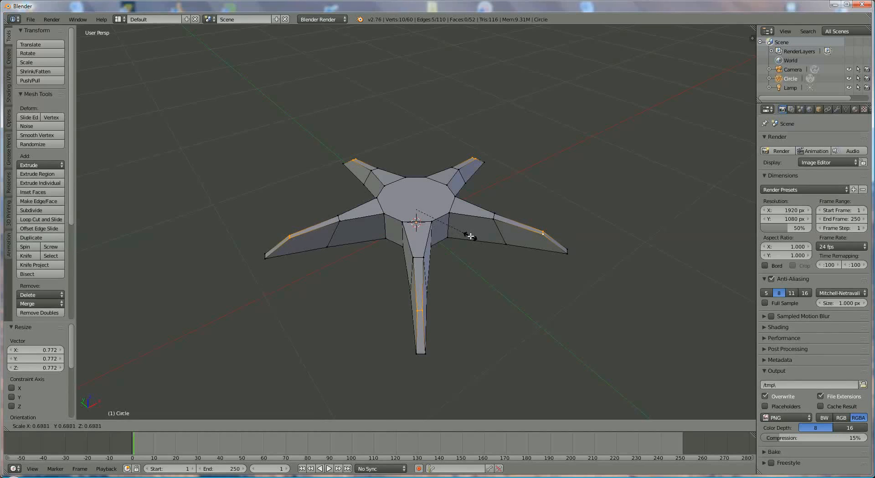
pyautogui.click(470, 236)
# - Lower the upper tip edges of the arms by about 0.012 along Z
pyautogui.press('KP_8')
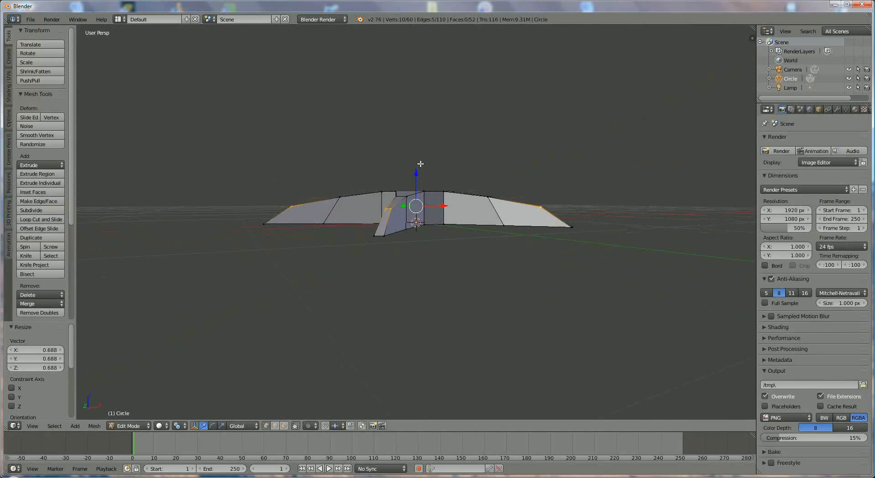
pyautogui.moveTo(416, 166); pyautogui.dragTo(416, 173)
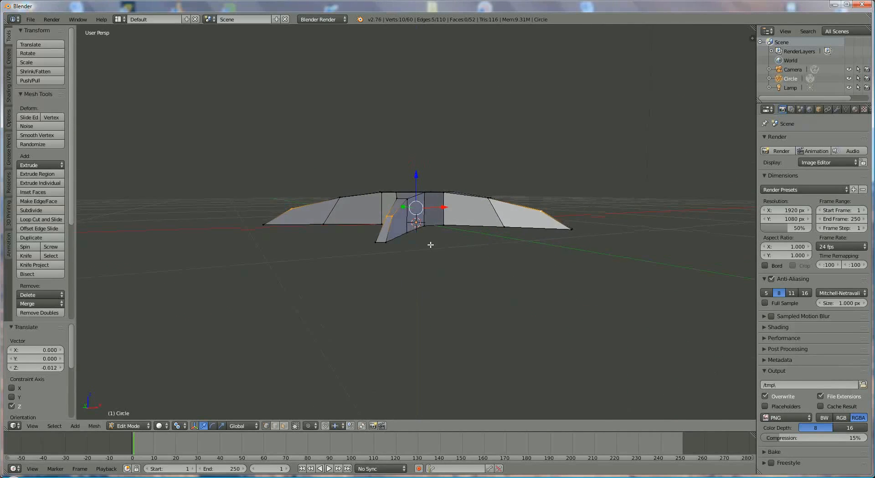
# - Scale the upper tip edges of all five arms outward to 1.060 around their shared median point
pyautogui.moveTo(431, 242); pyautogui.dragTo(418, 290, button='middle')
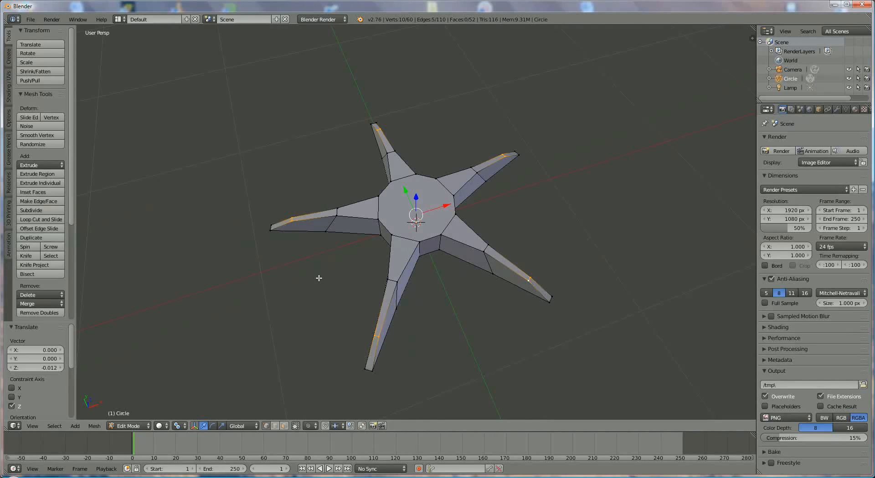
pyautogui.click(179, 426)
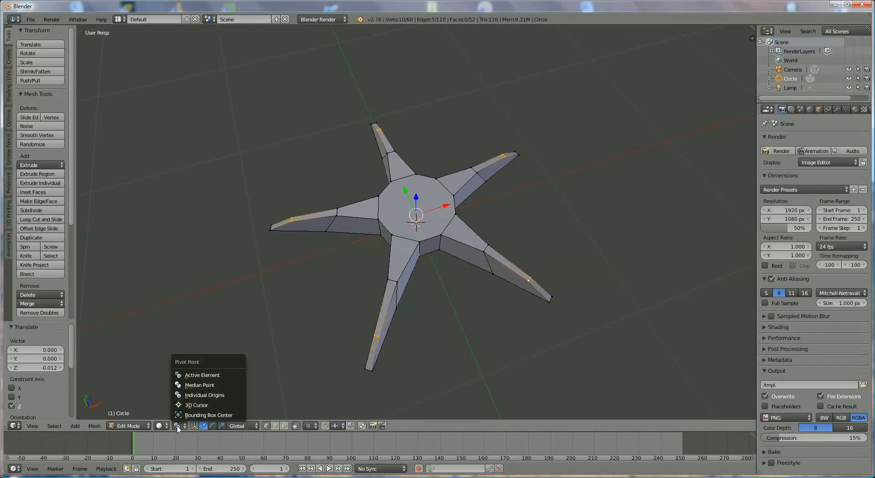
pyautogui.click(199, 394)
pyautogui.press('s')
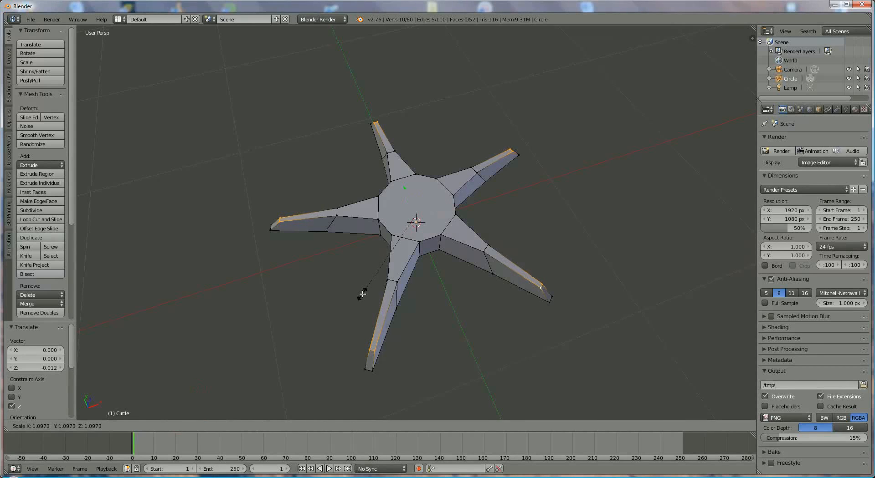
pyautogui.click(366, 292)
# - Select the ten vertices of the star's central top face and scale them to 0.741 around the median point
pyautogui.moveTo(341, 303); pyautogui.dragTo(370, 298, button='middle')
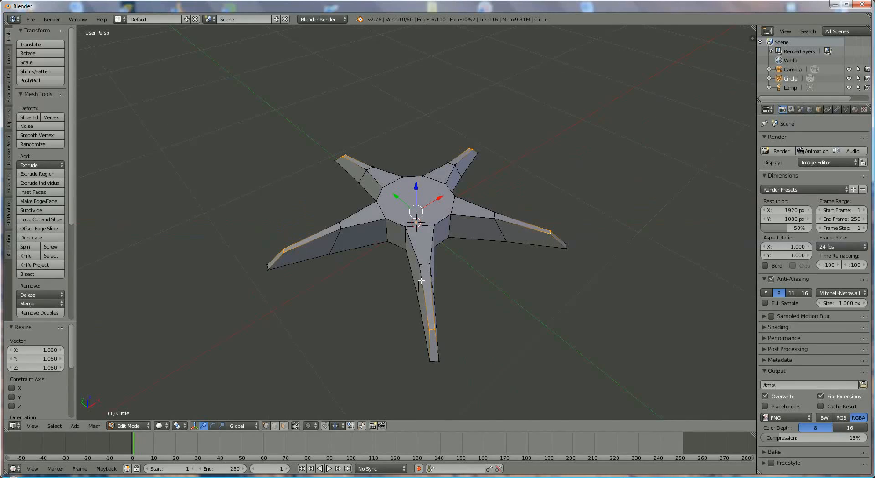
pyautogui.rightClick(405, 227)
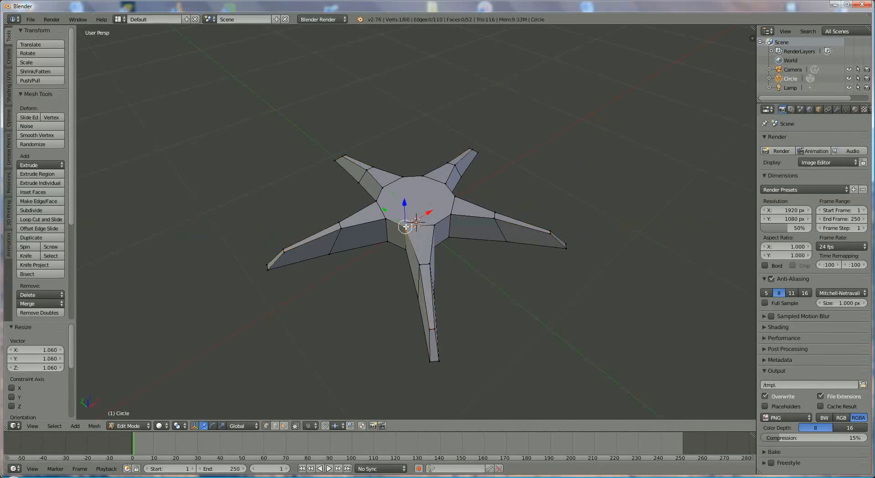
pyautogui.keyDown('shift'); pyautogui.rightClick(434, 225); pyautogui.keyUp('shift')
pyautogui.keyDown('shift'); pyautogui.rightClick(450, 215); pyautogui.keyUp('shift')
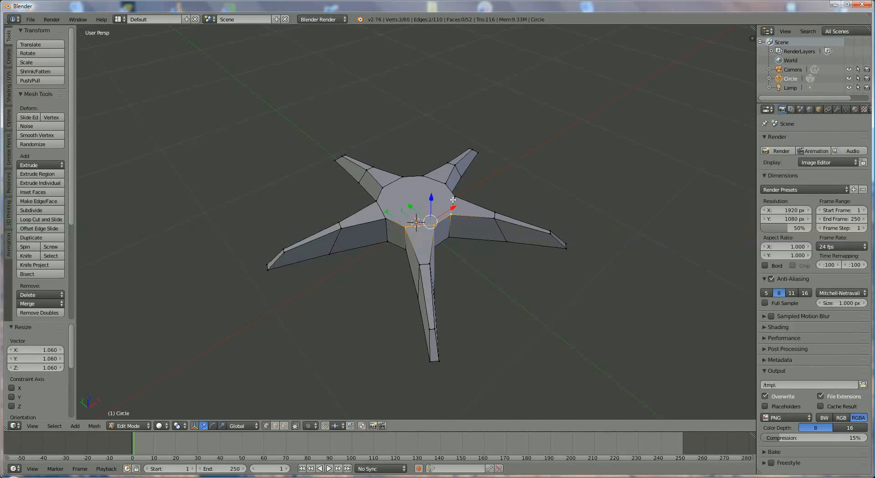
pyautogui.keyDown('shift'); pyautogui.rightClick(454, 198); pyautogui.keyUp('shift')
pyautogui.keyDown('shift'); pyautogui.rightClick(448, 185); pyautogui.keyUp('shift')
pyautogui.keyDown('shift'); pyautogui.rightClick(424, 176); pyautogui.keyUp('shift')
pyautogui.keyDown('shift'); pyautogui.rightClick(402, 177); pyautogui.keyUp('shift')
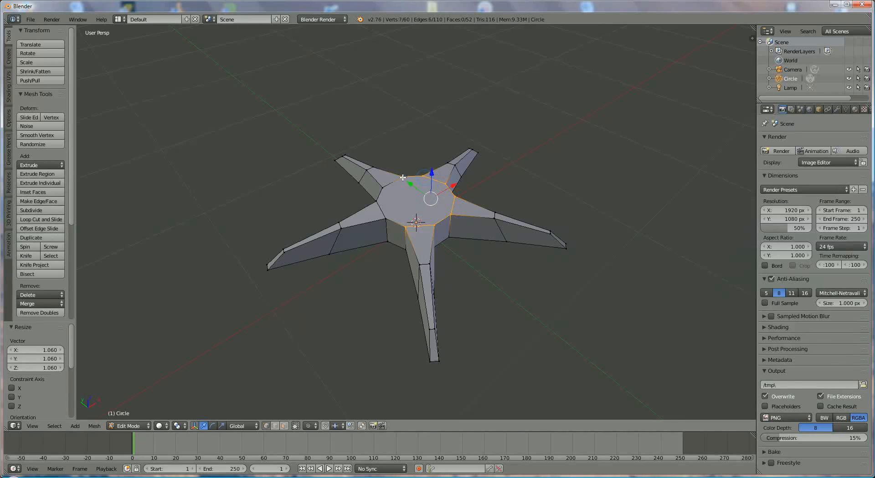
pyautogui.keyDown('shift'); pyautogui.rightClick(385, 188); pyautogui.keyUp('shift')
pyautogui.keyDown('shift'); pyautogui.rightClick(378, 200); pyautogui.keyUp('shift')
pyautogui.keyDown('shift'); pyautogui.rightClick(386, 219); pyautogui.keyUp('shift')
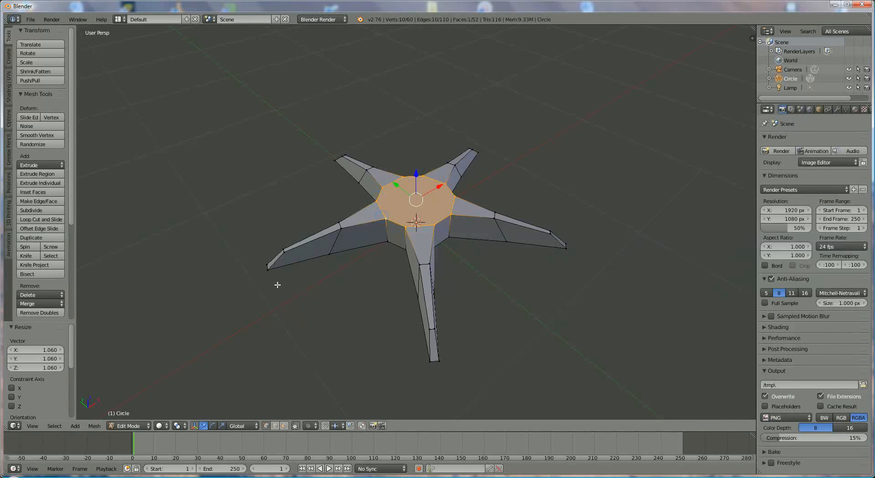
pyautogui.click(176, 426)
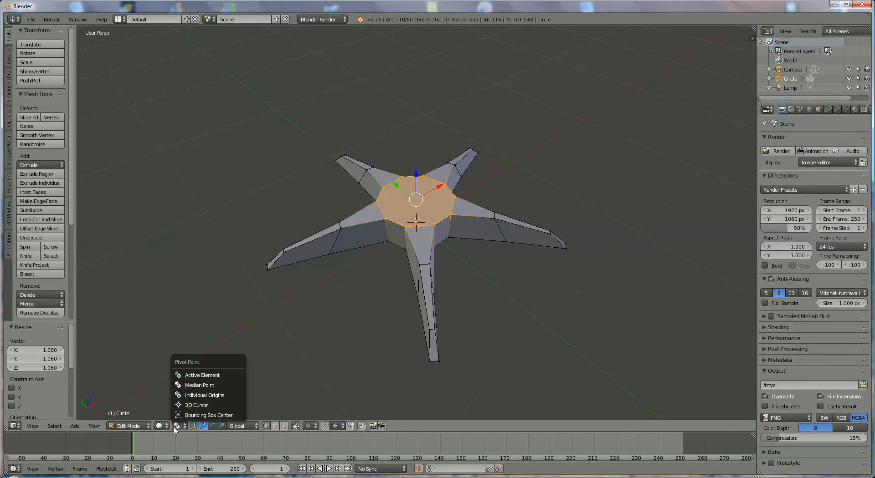
pyautogui.click(208, 384)
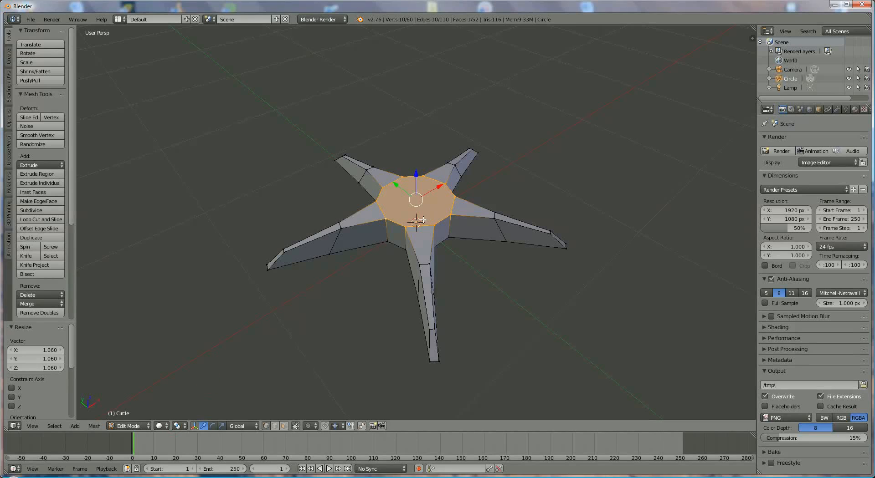
pyautogui.press('s')
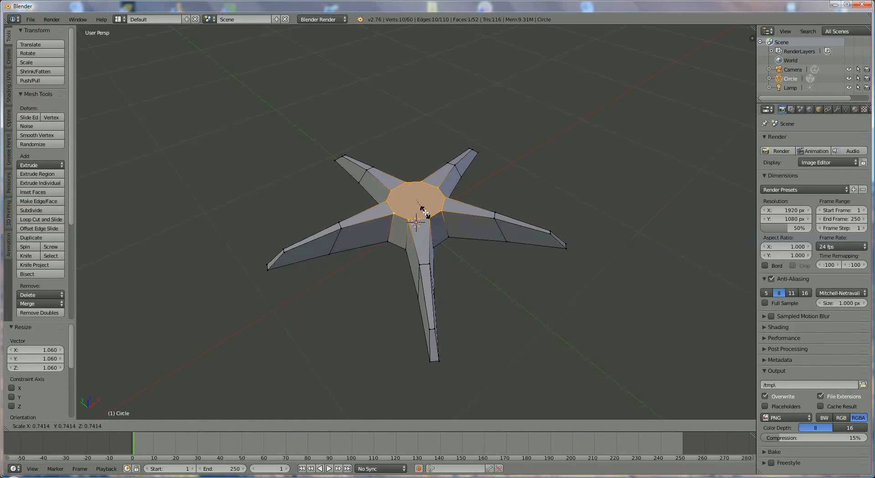
pyautogui.click(424, 213)
# - Add a Subdivision Surface modifier to the star and set its view subdivisions to 4
pyautogui.moveTo(445, 277); pyautogui.dragTo(403, 273, button='middle')
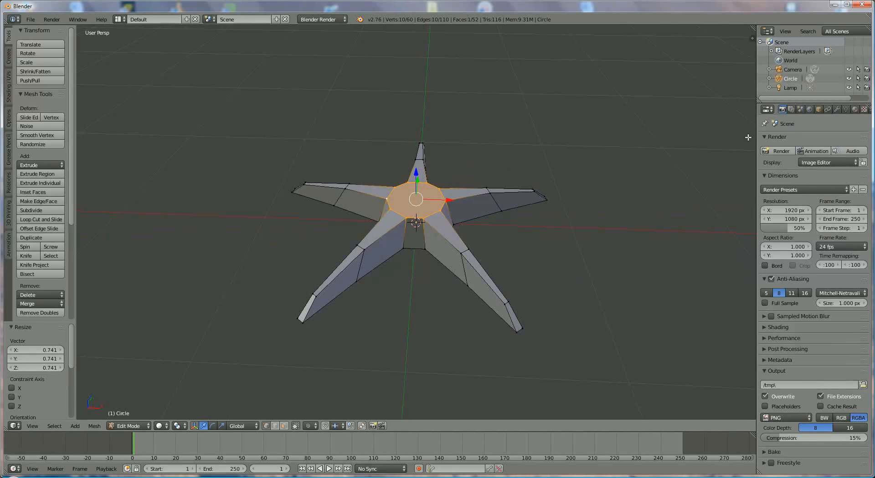
pyautogui.click(837, 110)
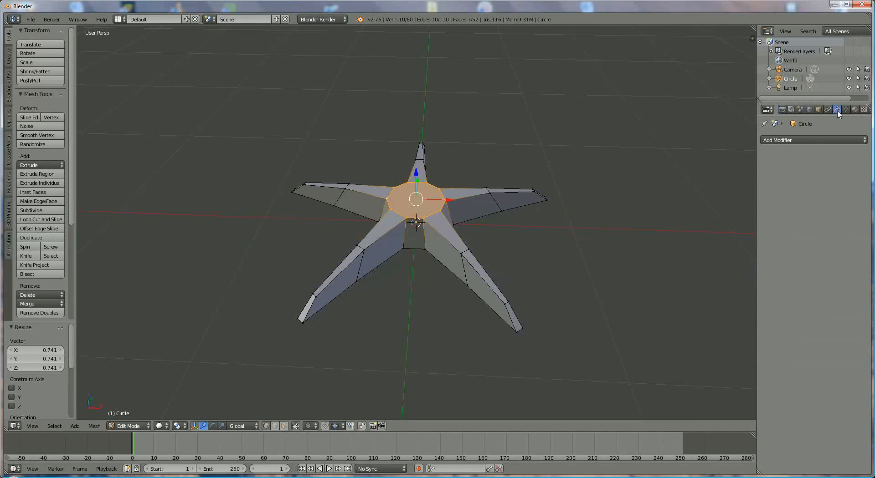
pyautogui.click(813, 139)
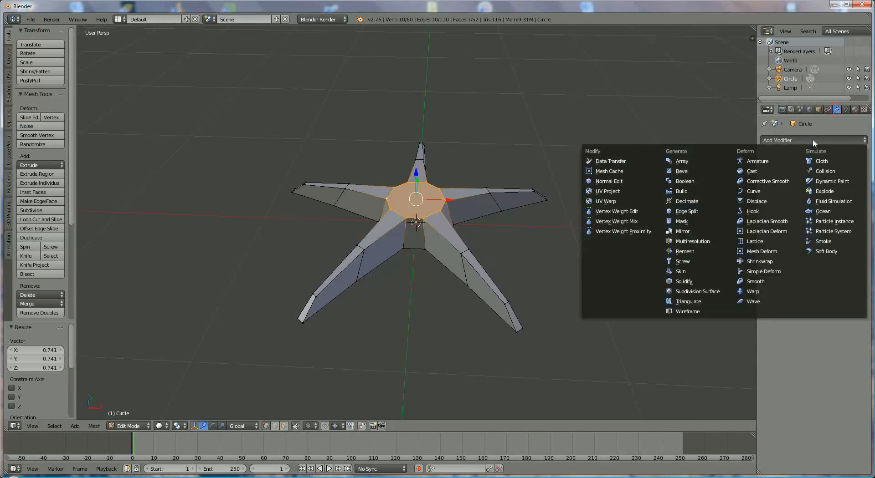
pyautogui.click(694, 295)
pyautogui.click(809, 204)
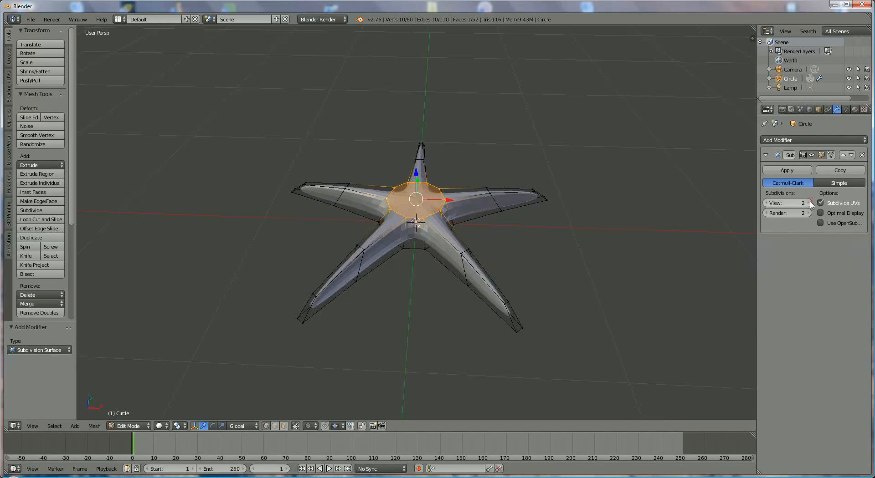
pyautogui.click(809, 203)
pyautogui.click(809, 203)
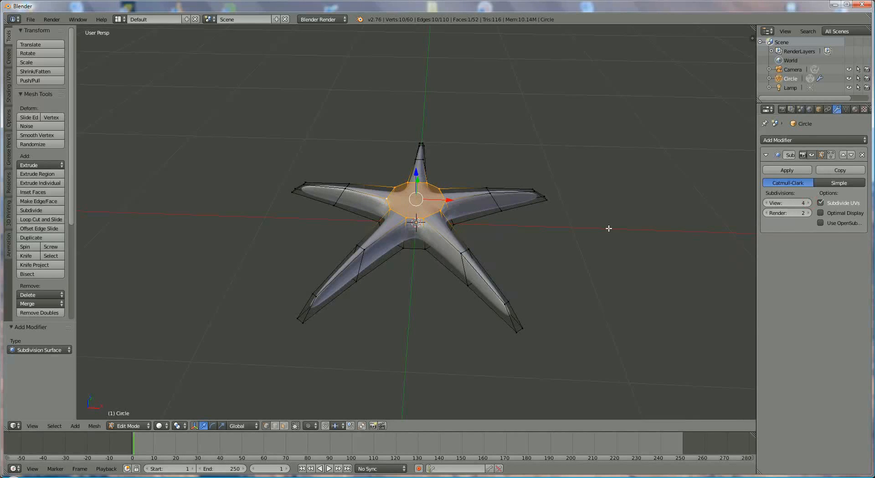
# - Add a loop cut around the star's side walls and slide it up to the rim of the top surface
pyautogui.moveTo(609, 228); pyautogui.dragTo(611, 275, button='middle')
pyautogui.moveTo(510, 224); pyautogui.dragTo(496, 185, button='middle')
pyautogui.moveTo(417, 258); pyautogui.dragTo(445, 252, button='middle')
pyautogui.click(383, 270)
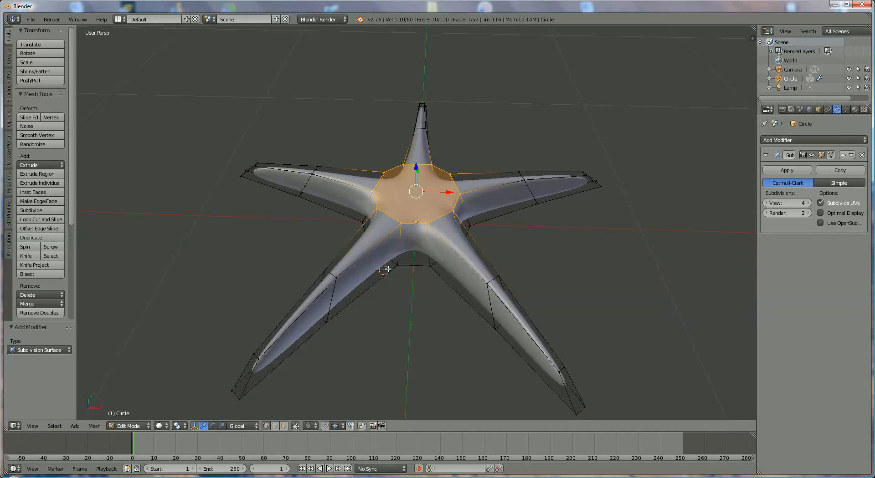
pyautogui.hotkey('ctrl', 'r')
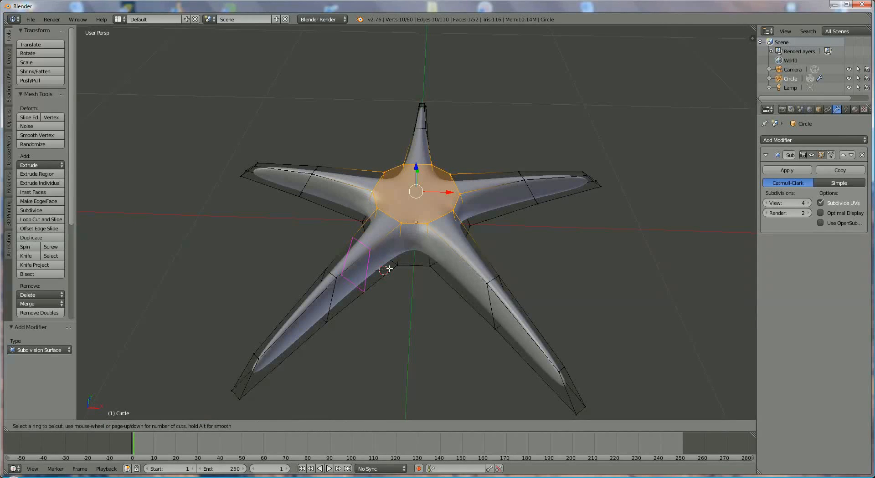
pyautogui.click(411, 250)
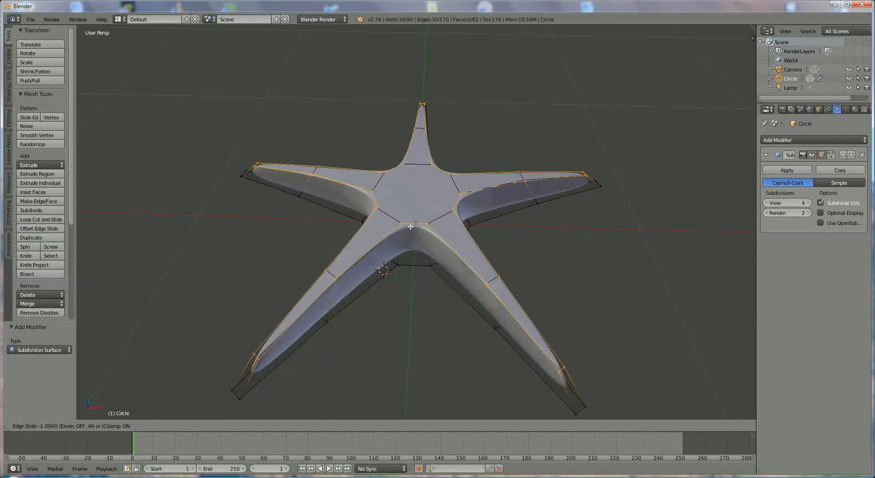
pyautogui.click(411, 227)
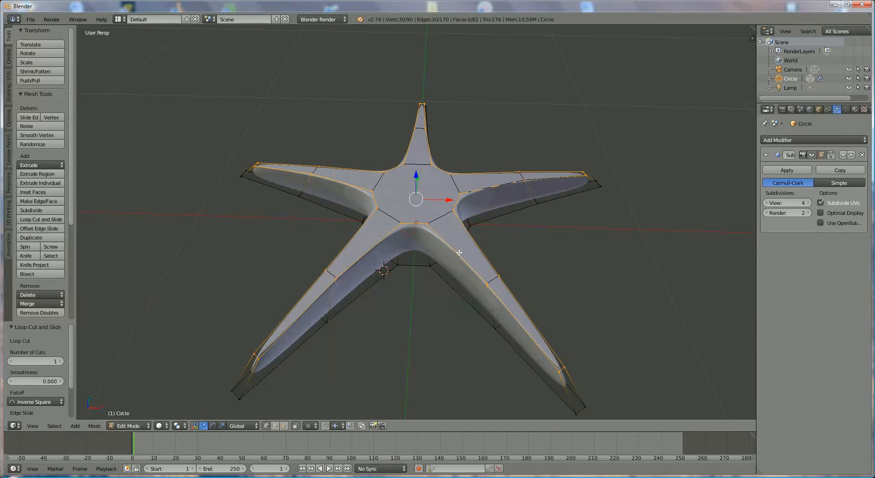
# - Add a lengthwise loop cut along the middle of each of the two arms nearest the viewer
pyautogui.moveTo(458, 252); pyautogui.dragTo(382, 241, button='middle')
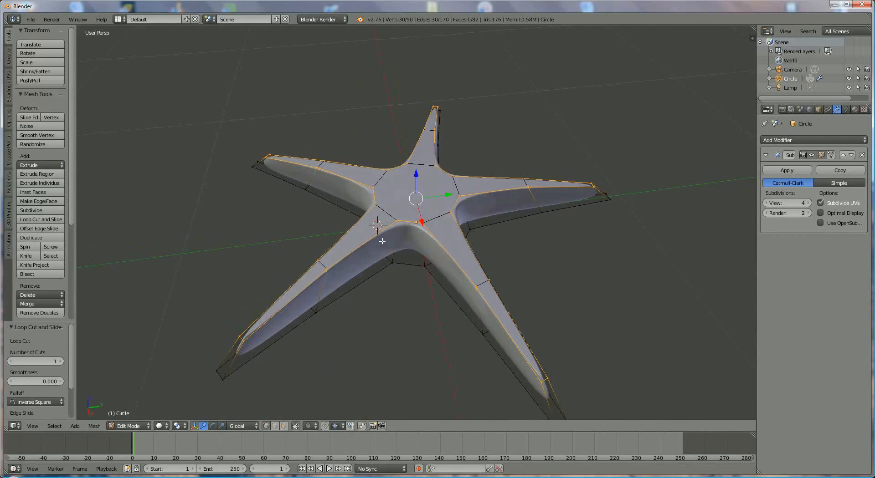
pyautogui.hotkey('ctrl', 'r')
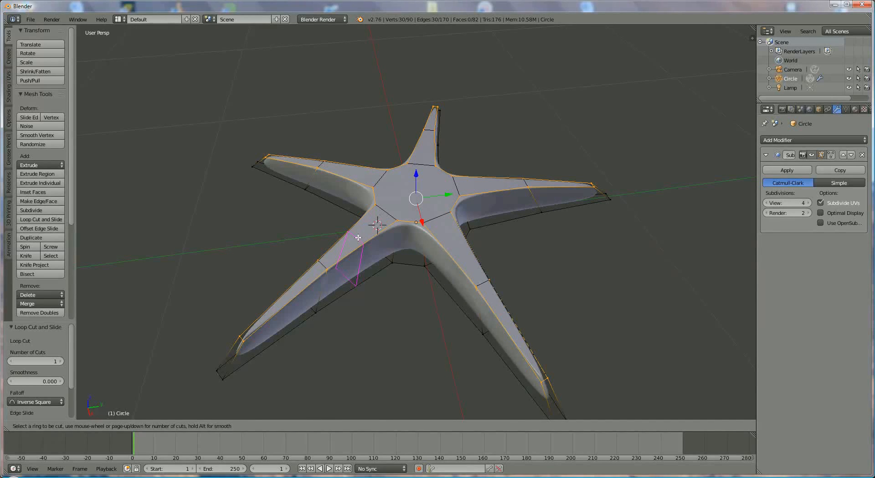
pyautogui.click(387, 204)
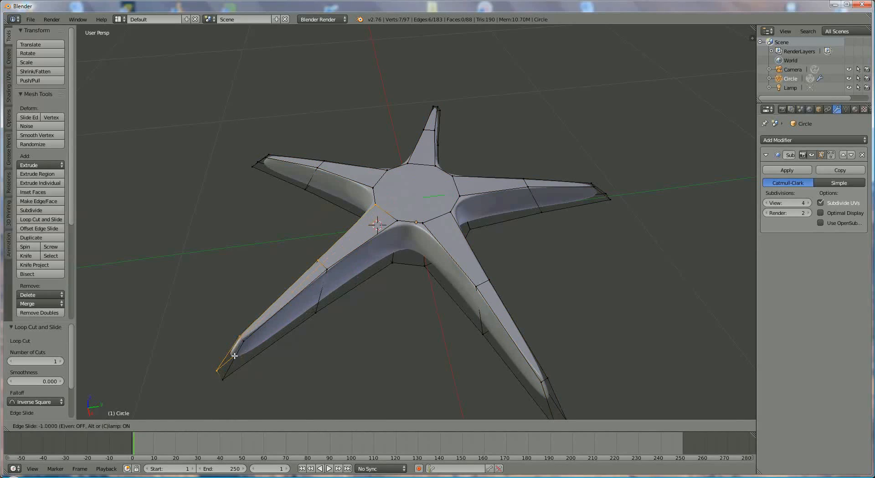
pyautogui.click(378, 220)
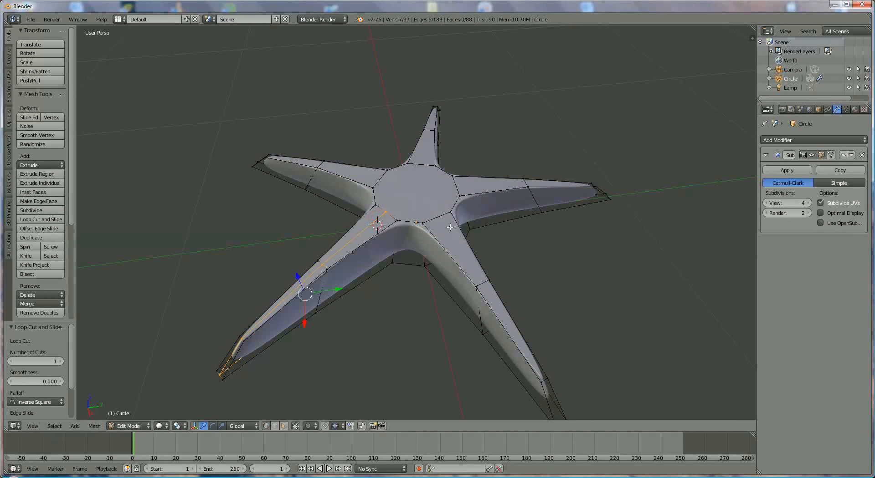
pyautogui.hotkey('ctrl', 'r')
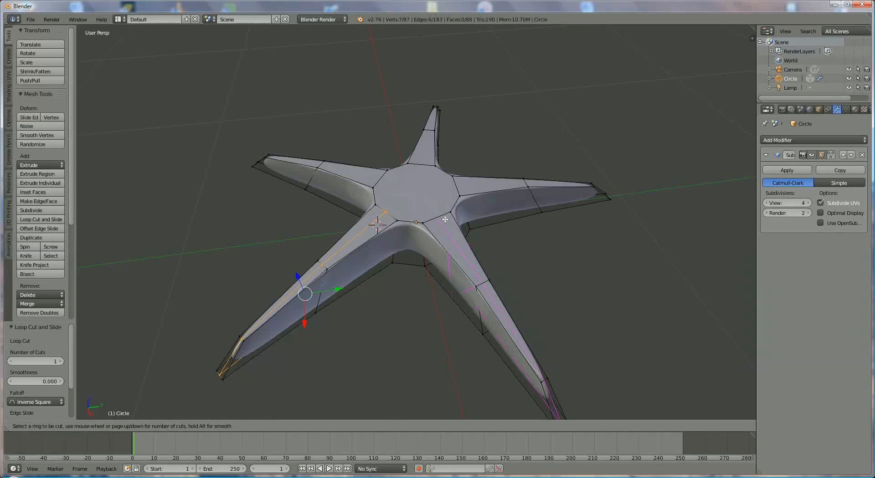
pyautogui.click(445, 221)
pyautogui.click(445, 220)
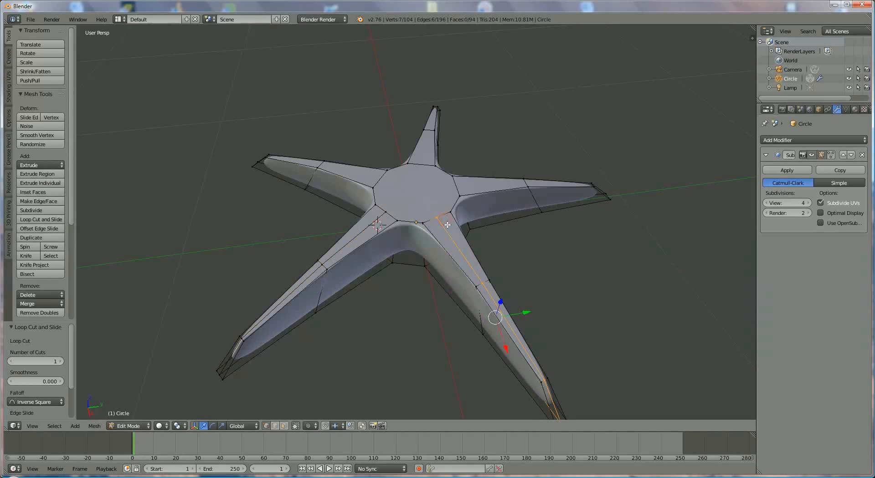
# - Add a lengthwise loop cut along the middle of each of the remaining three arms
pyautogui.hotkey('ctrl', 'r')
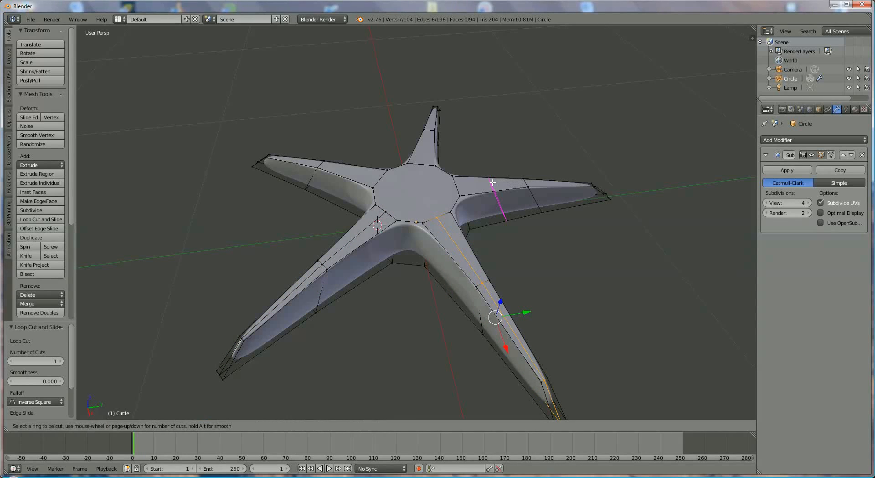
pyautogui.click(458, 189)
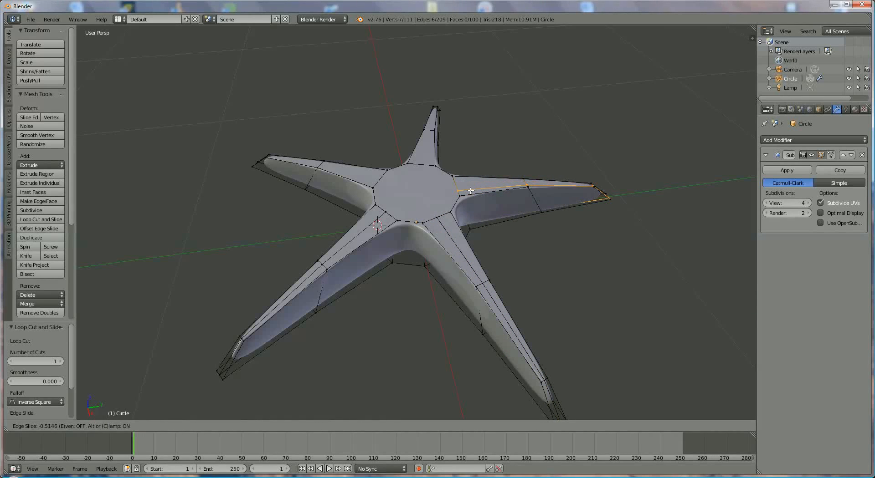
pyautogui.click(470, 187)
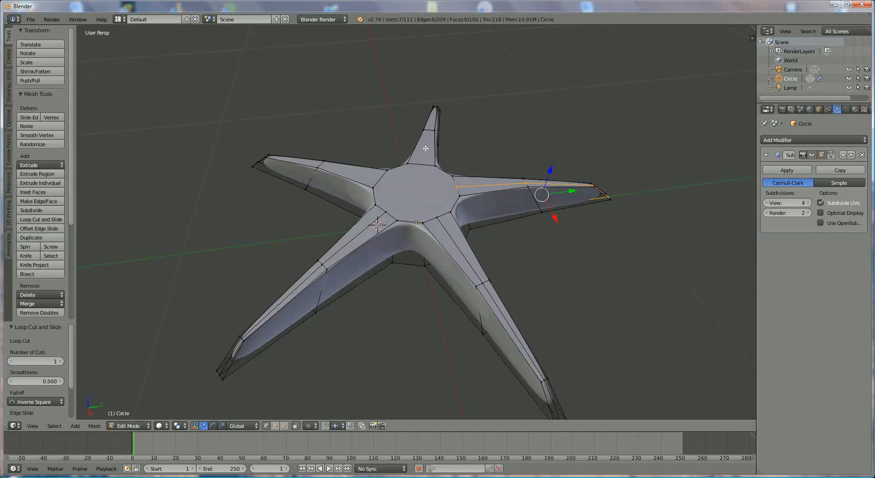
pyautogui.hotkey('ctrl', 'r')
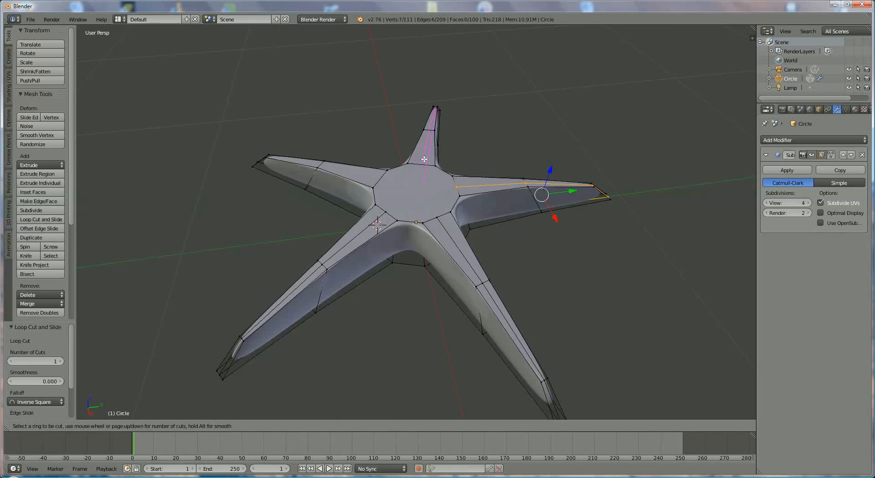
pyautogui.click(424, 160)
pyautogui.rightClick(424, 160)
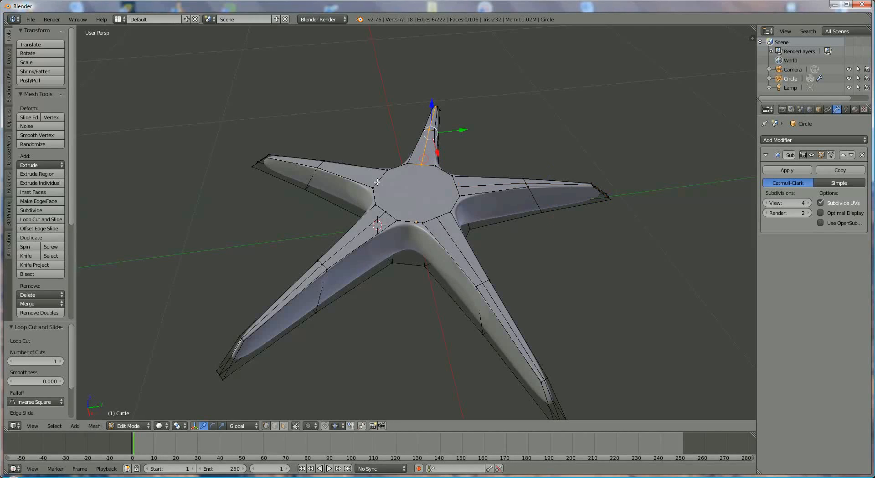
pyautogui.hotkey('ctrl', 'r')
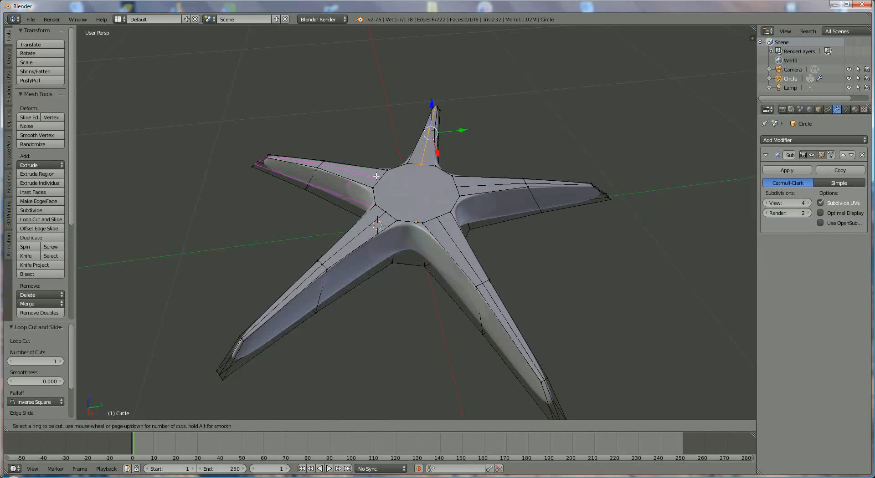
pyautogui.click(368, 176)
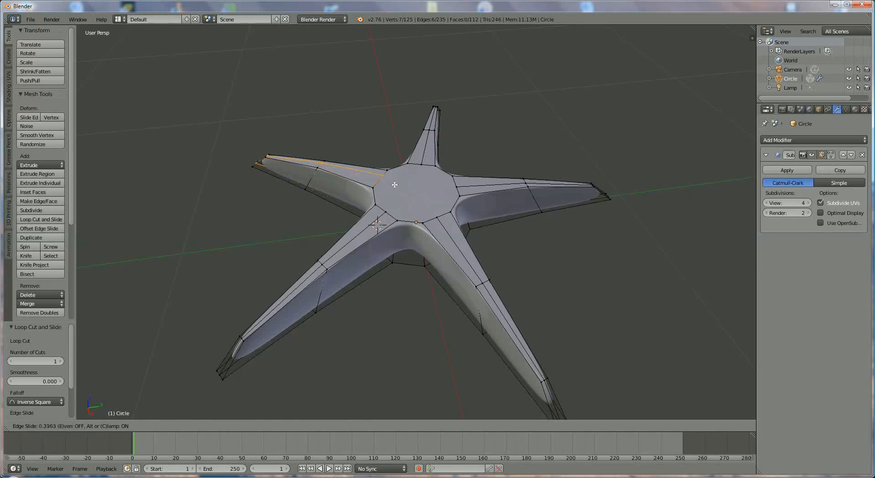
pyautogui.click(395, 187)
pyautogui.moveTo(395, 187); pyautogui.dragTo(498, 153, button='middle')
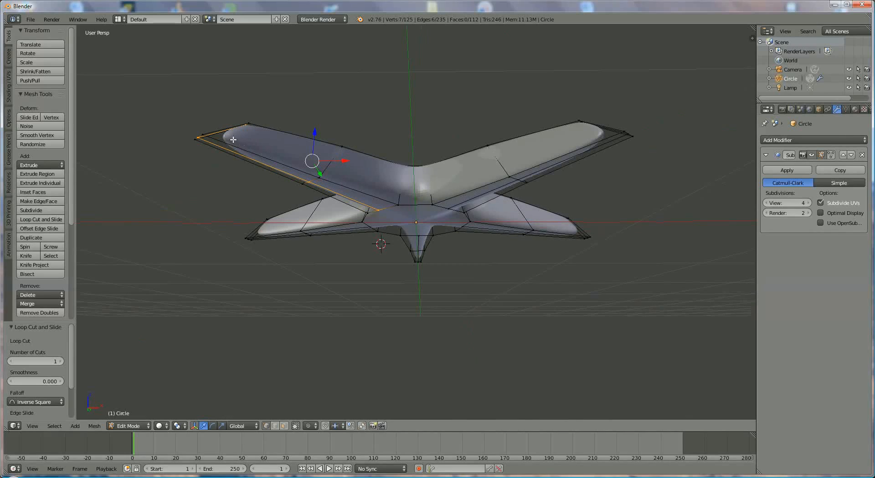
pyautogui.moveTo(454, 202); pyautogui.dragTo(465, 267, button='middle')
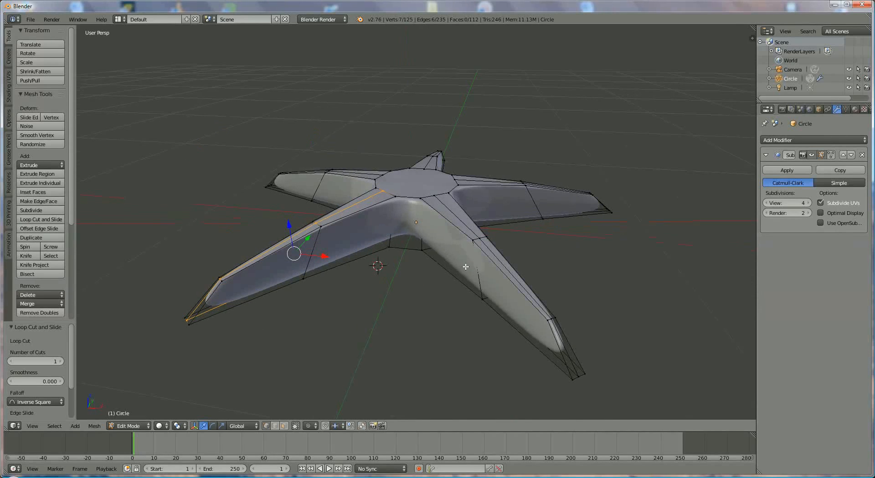
# - Add a loop cut around the star's side walls and slide it fully down to the bottom edge
pyautogui.hotkey('ctrl', 'r')
pyautogui.click(395, 231)
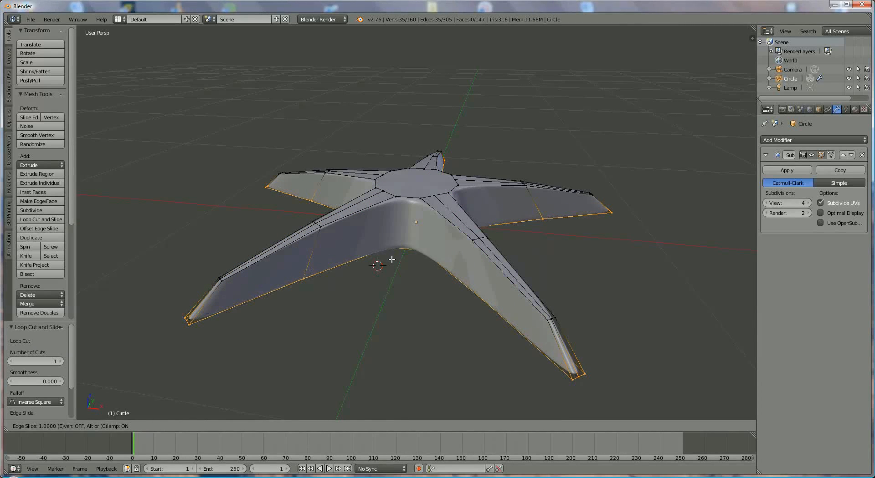
pyautogui.click(392, 260)
pyautogui.moveTo(392, 260); pyautogui.dragTo(514, 283, button='middle')
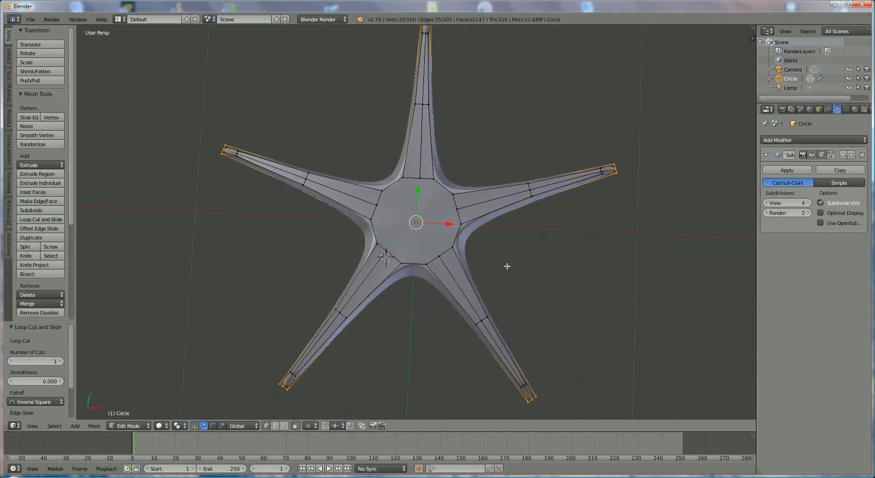
pyautogui.scroll(-1, 506, 266)
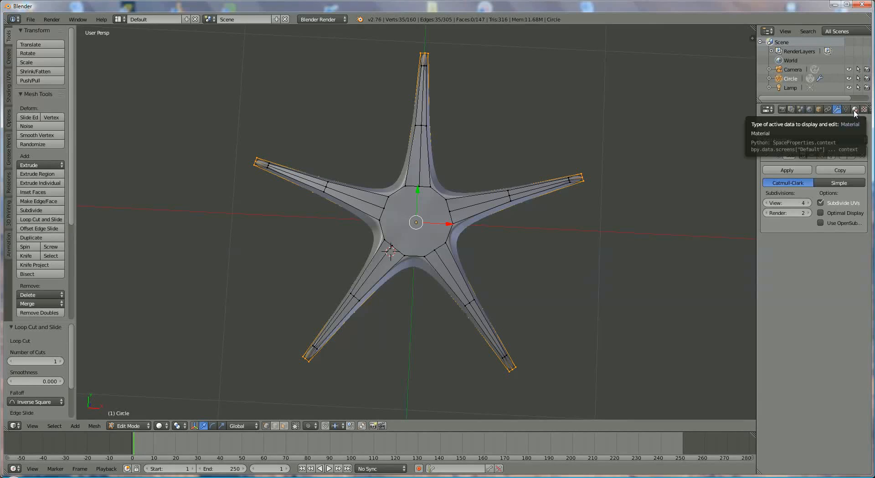
# - Apply the star's Subdivision Surface modifier in Object Mode and shade the mesh smooth
pyautogui.click(810, 170)
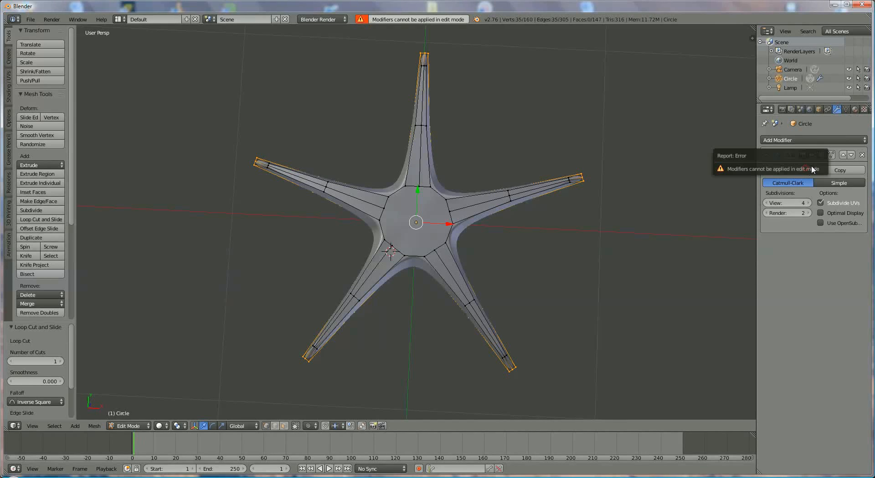
pyautogui.click(133, 427)
pyautogui.press('Tab')
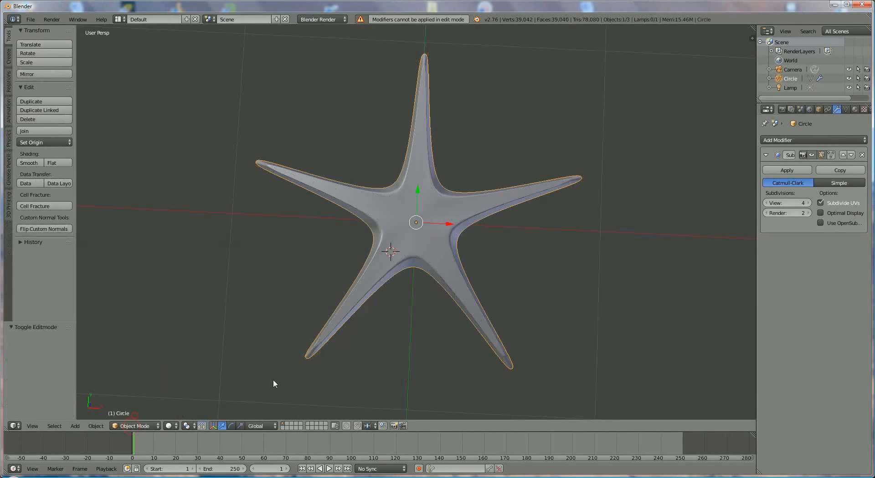
pyautogui.click(795, 173)
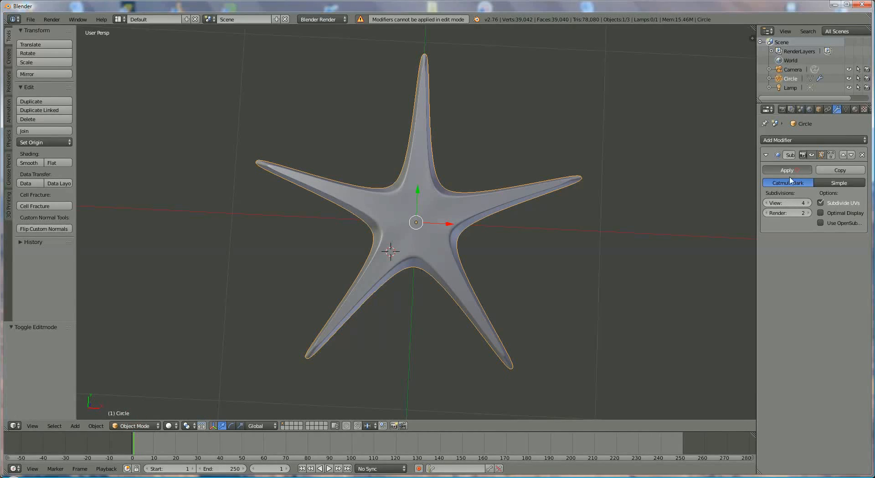
pyautogui.click(31, 162)
# - Create a new material on the star and name it yellow
pyautogui.click(854, 109)
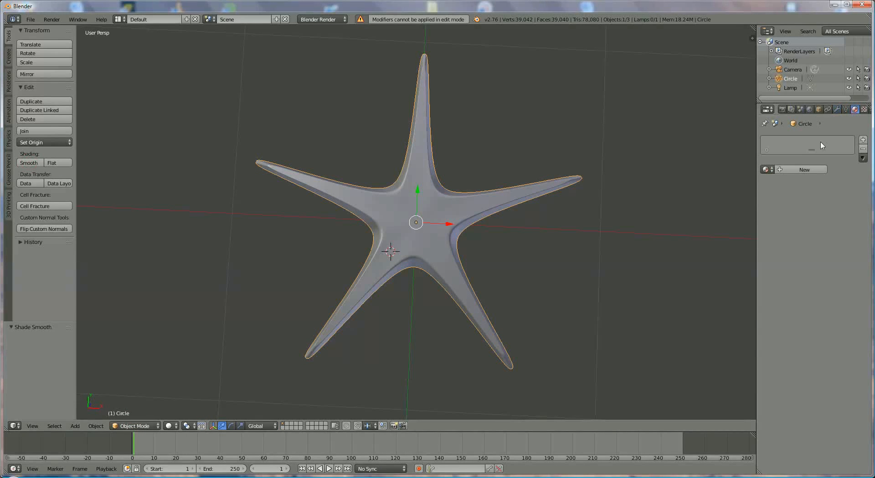
pyautogui.click(797, 169)
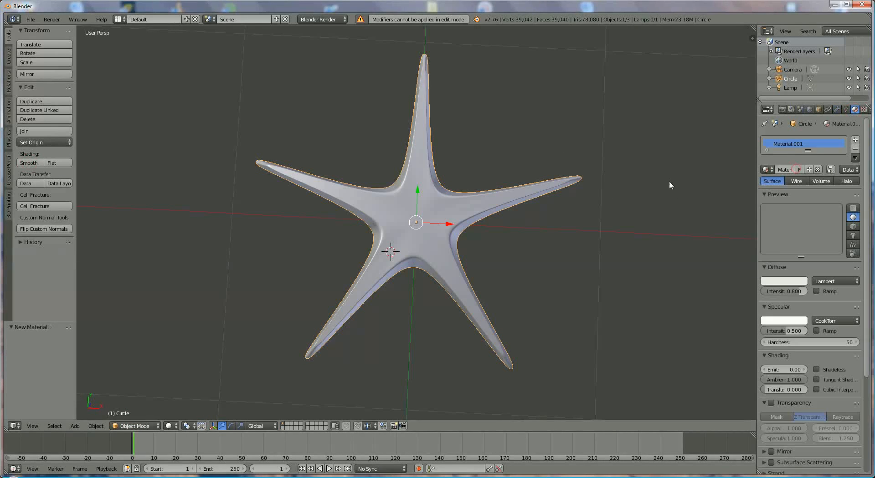
pyautogui.click(789, 170)
pyautogui.write('Yell')
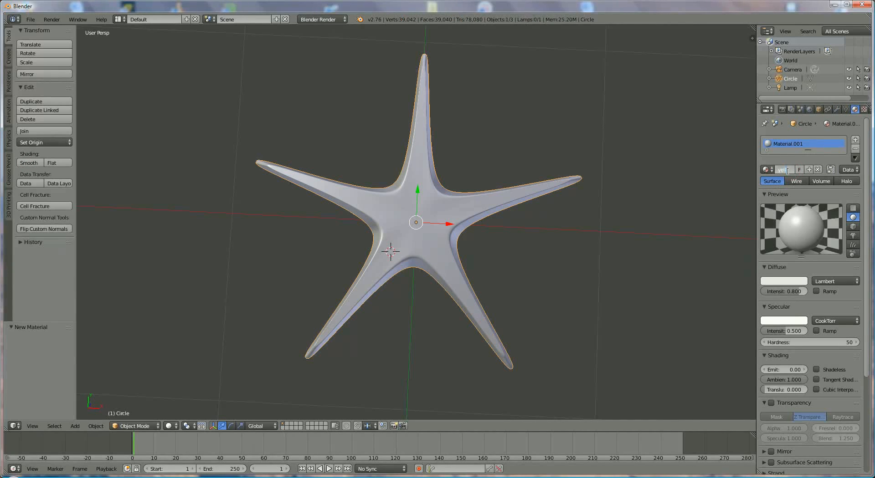
pyautogui.write('ow')
pyautogui.press('Return')
# - Set the material's diffuse colour to yellow (R 0.779, G 0.800, B 0.008), diffuse intensity to 1.000 and specular intensity to 0.868
pyautogui.click(793, 281)
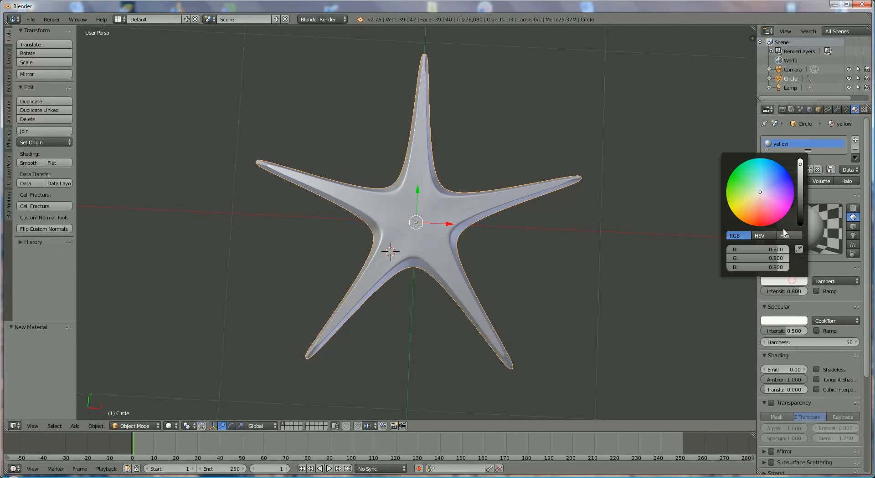
pyautogui.click(734, 208)
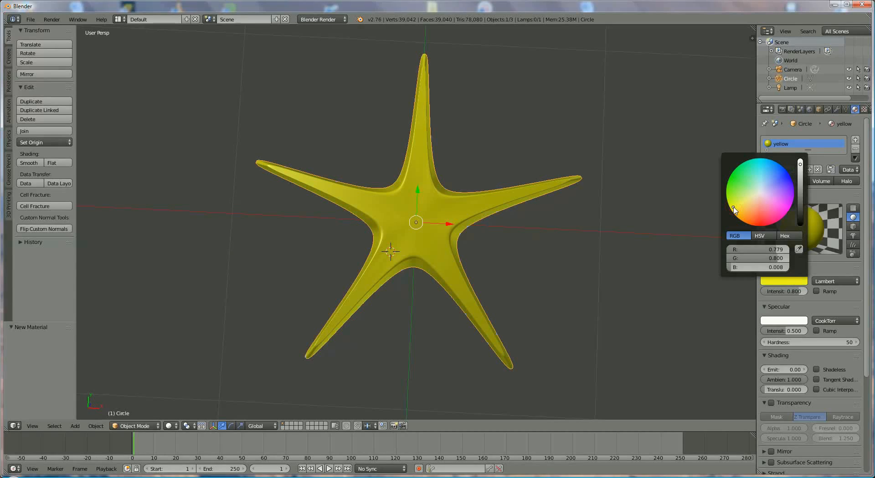
pyautogui.moveTo(800, 293); pyautogui.dragTo(811, 295)
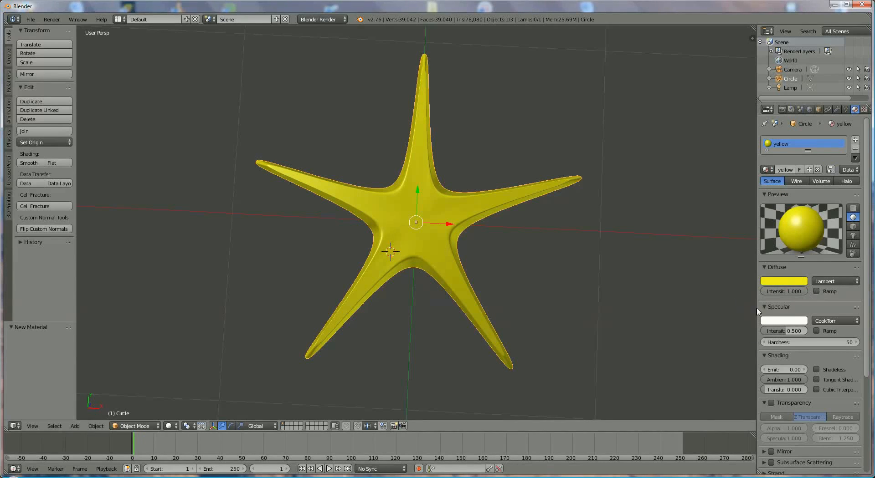
pyautogui.moveTo(784, 331); pyautogui.dragTo(803, 336)
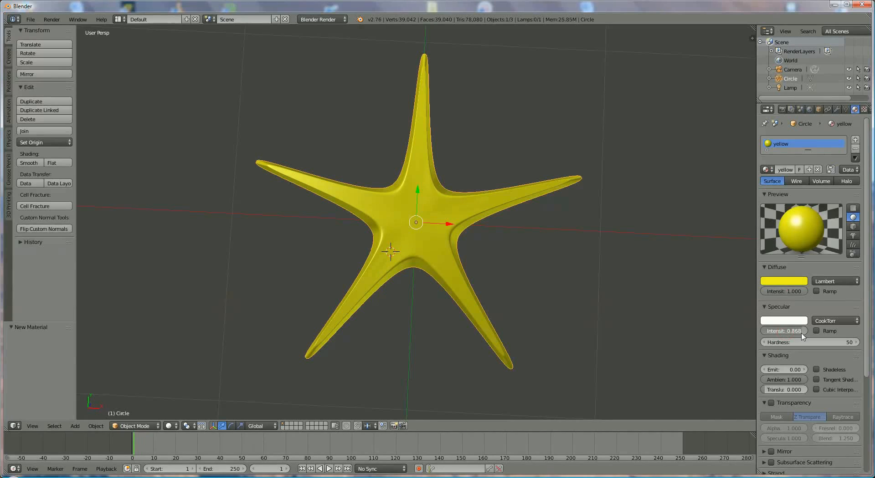
# - Lock the camera to the view, frame the whole star centred from above, and unlock the camera again
pyautogui.scroll(-2, 553, 236)
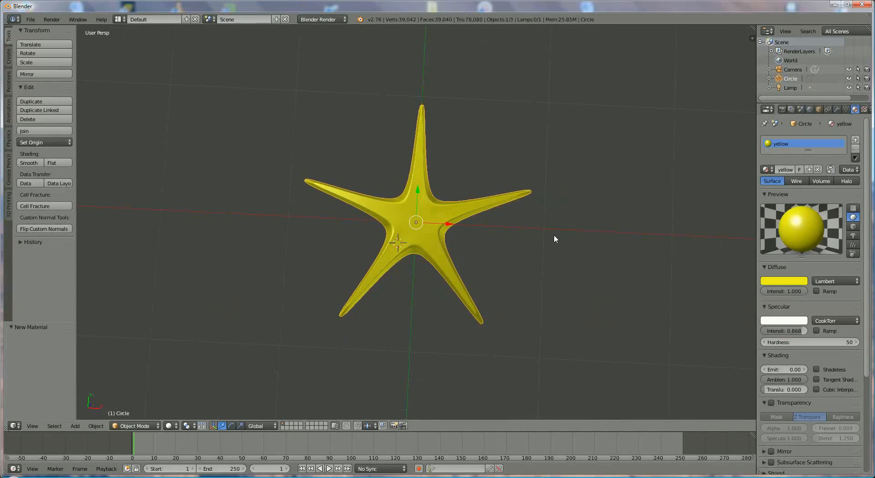
pyautogui.press('KP_0')
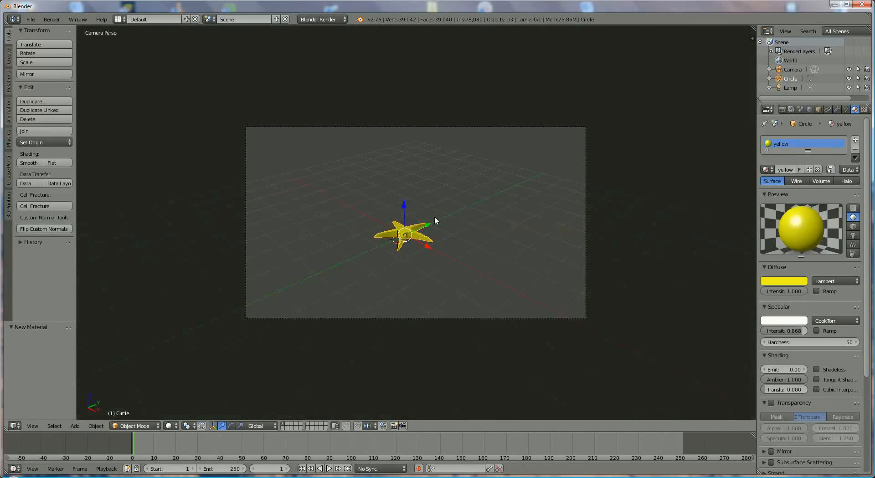
pyautogui.scroll(1, 435, 224)
pyautogui.press('n')
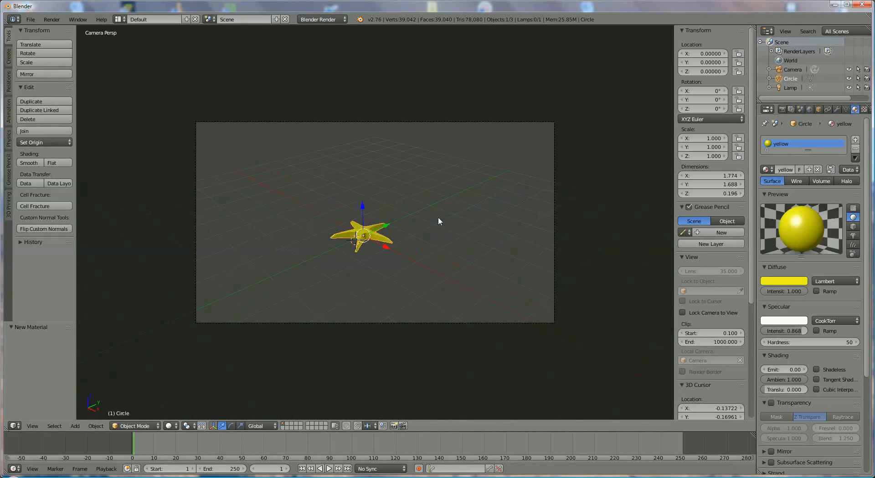
pyautogui.click(682, 313)
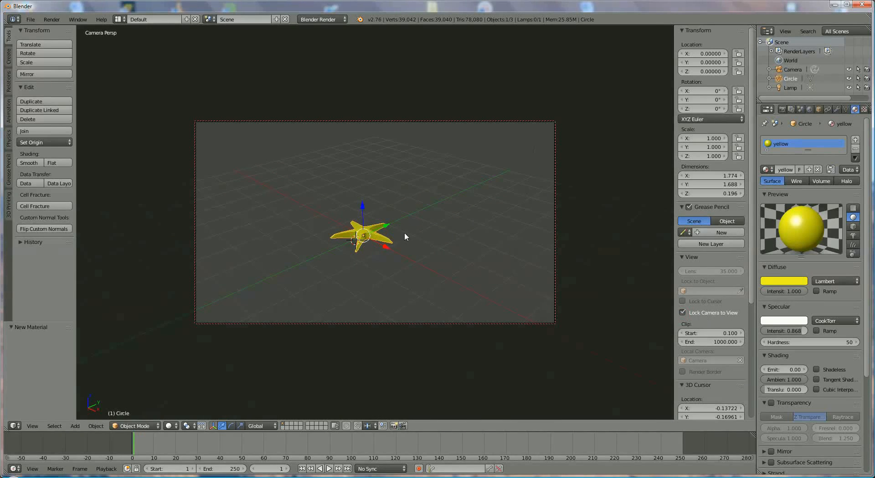
pyautogui.moveTo(405, 236); pyautogui.dragTo(451, 274, button='middle')
pyautogui.scroll(2, 451, 273)
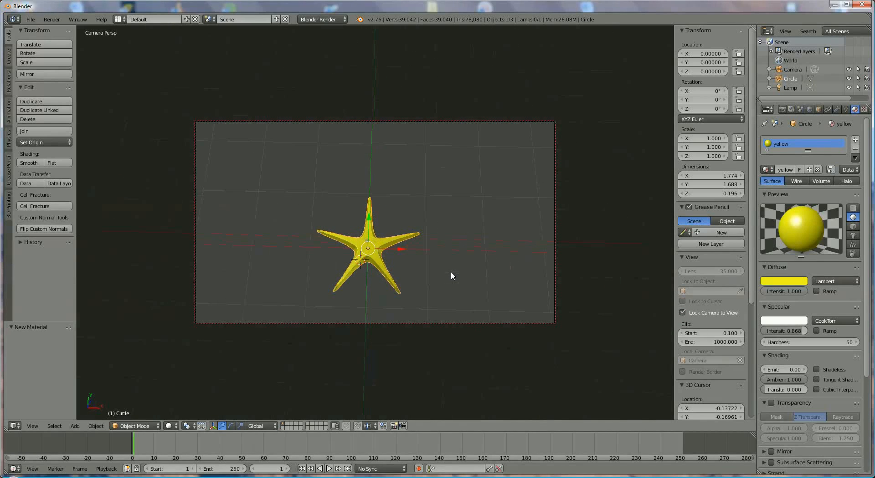
pyautogui.scroll(2, 450, 272)
pyautogui.keyDown('shift'); pyautogui.moveTo(414, 234); pyautogui.dragTo(455, 228, button='middle'); pyautogui.keyUp('shift')
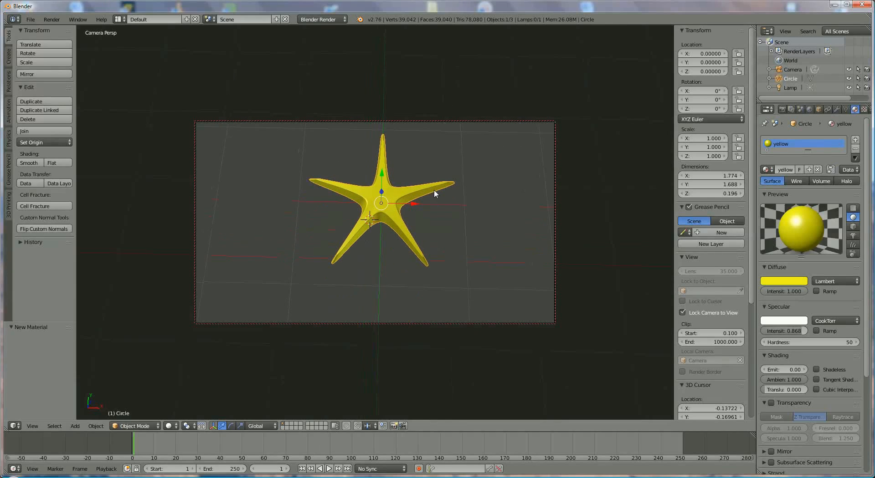
pyautogui.scroll(2, 447, 204)
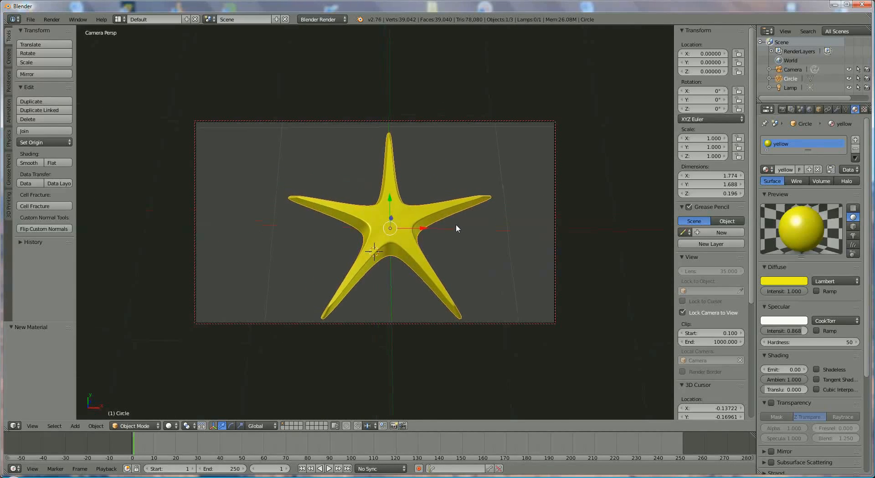
pyautogui.keyDown('shift'); pyautogui.moveTo(310, 214); pyautogui.dragTo(302, 213, button='middle'); pyautogui.keyUp('shift')
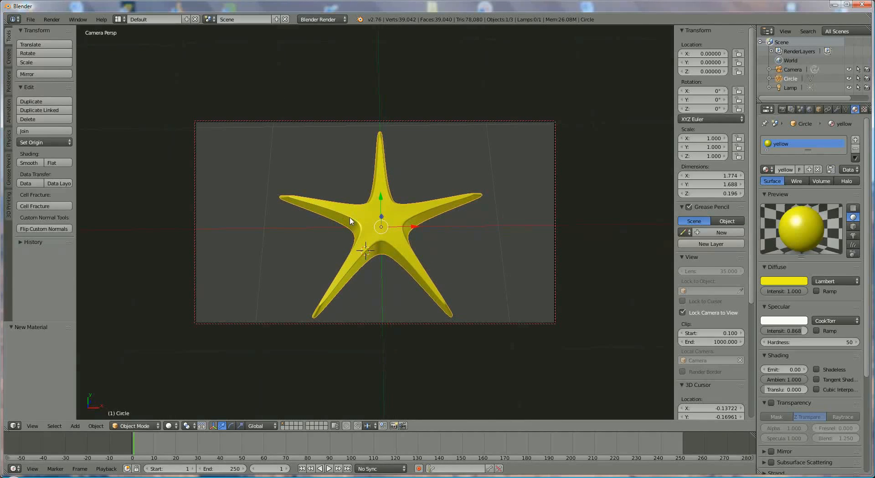
pyautogui.click(682, 313)
# - Move the lamp close above the star, to about X 0.95 and Z 1.77
pyautogui.moveTo(628, 292); pyautogui.dragTo(574, 267, button='middle')
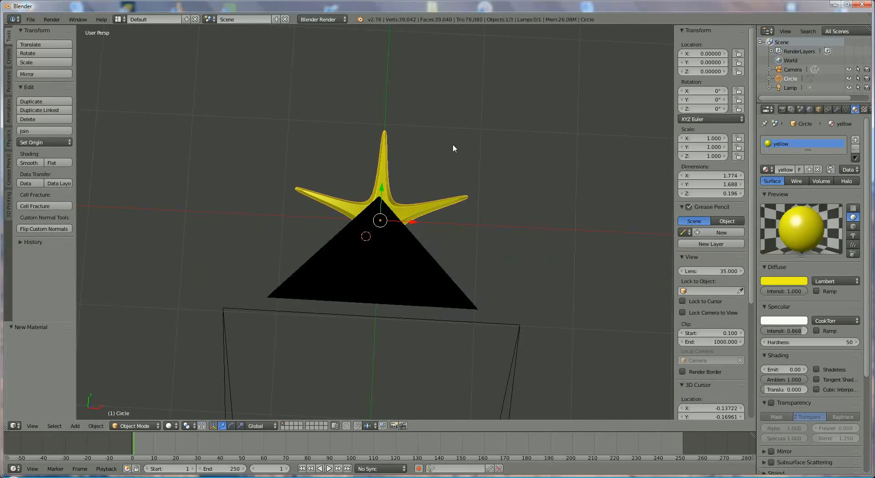
pyautogui.moveTo(433, 209); pyautogui.dragTo(483, 163, button='middle')
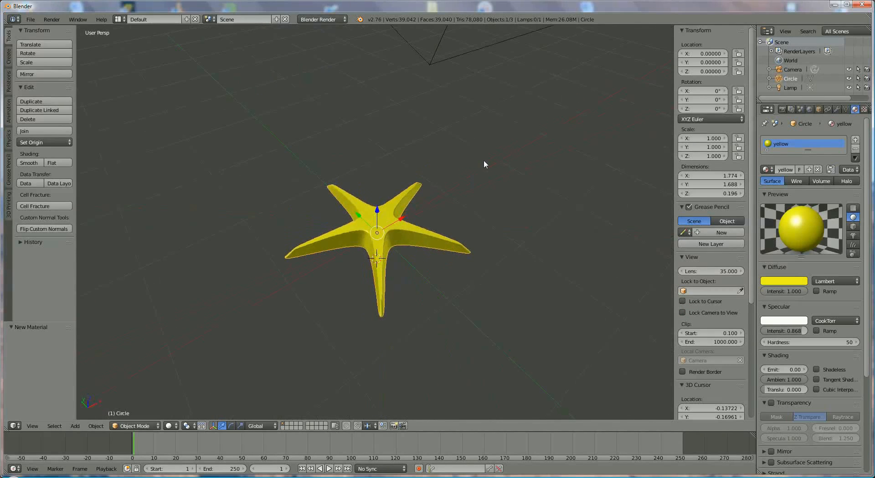
pyautogui.scroll(-6, 271, 247)
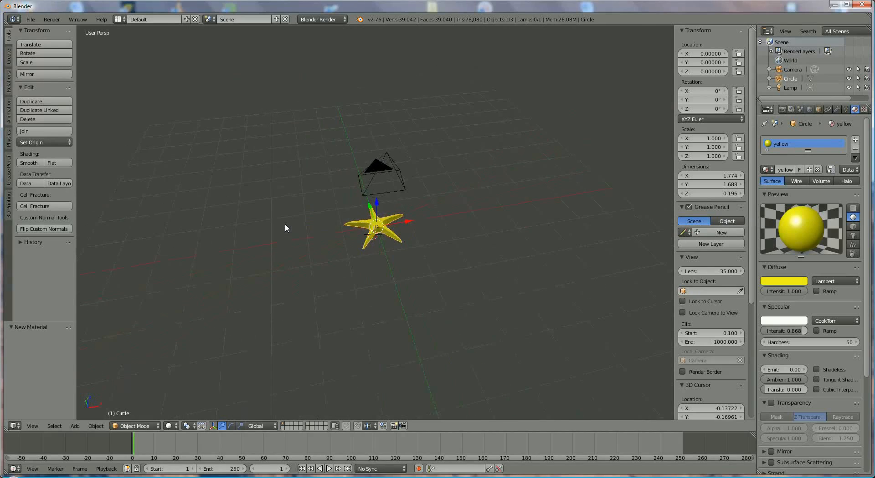
pyautogui.moveTo(285, 223); pyautogui.dragTo(275, 231, button='middle')
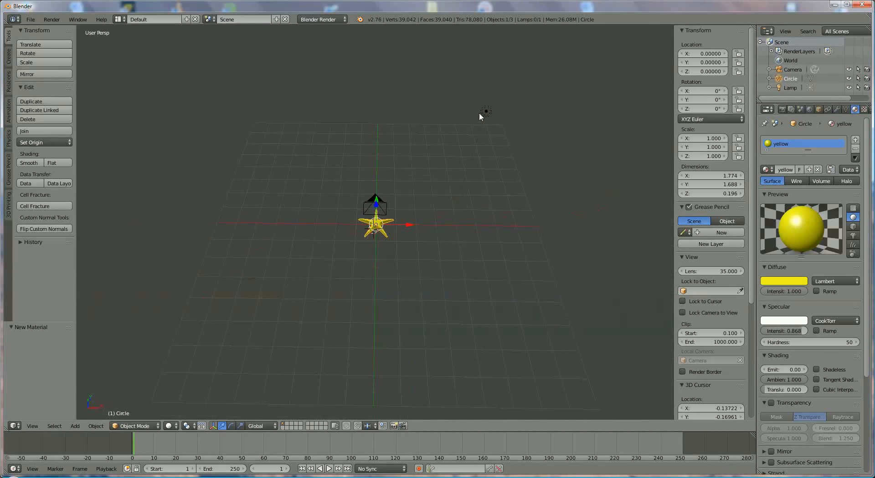
pyautogui.rightClick(480, 117)
pyautogui.press('g')
pyautogui.press('z')
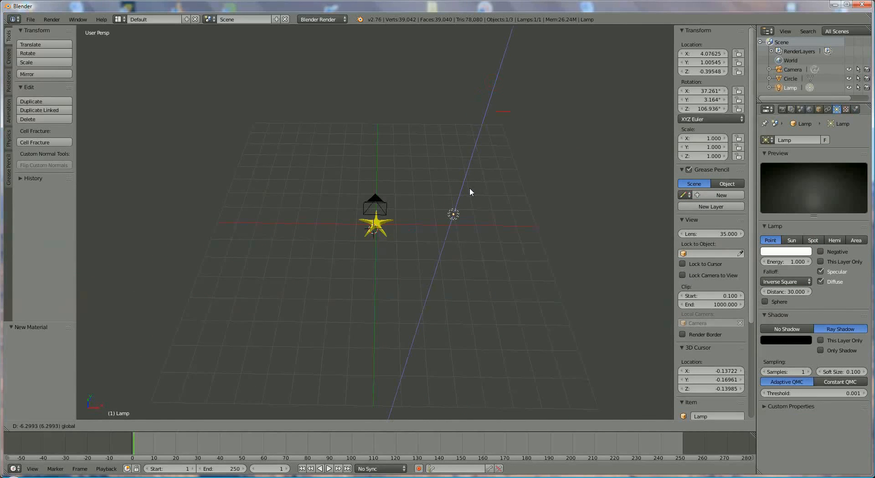
pyautogui.click(469, 188)
pyautogui.press('g')
pyautogui.press('x')
pyautogui.click(424, 218)
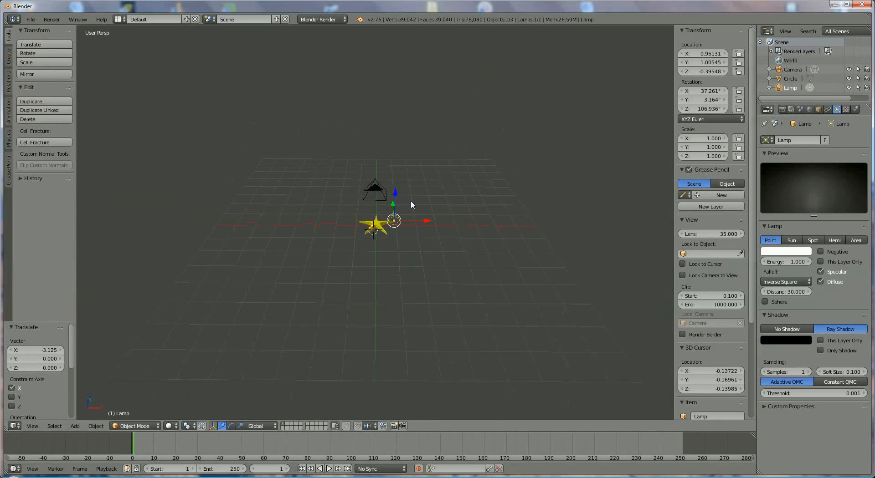
pyautogui.press('g')
pyautogui.press('z')
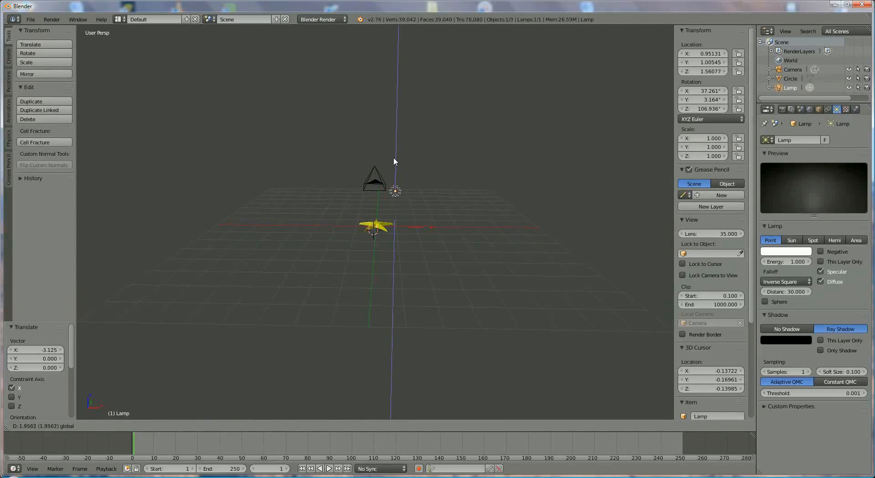
pyautogui.click(391, 165)
# - Duplicate the lamp about 2.02 units along negative X and move both lamps about -1.08 units along Y
pyautogui.hotkey('shift', 'd')
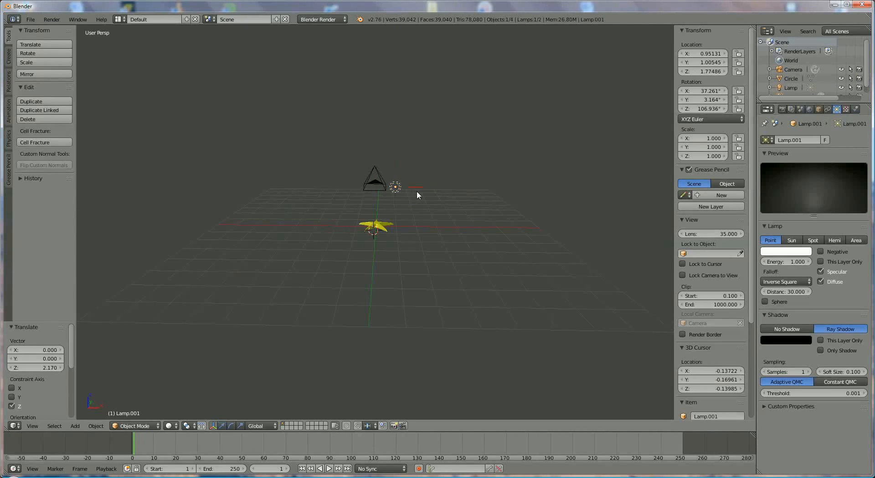
pyautogui.click(377, 190)
pyautogui.moveTo(378, 207); pyautogui.dragTo(395, 305, button='middle')
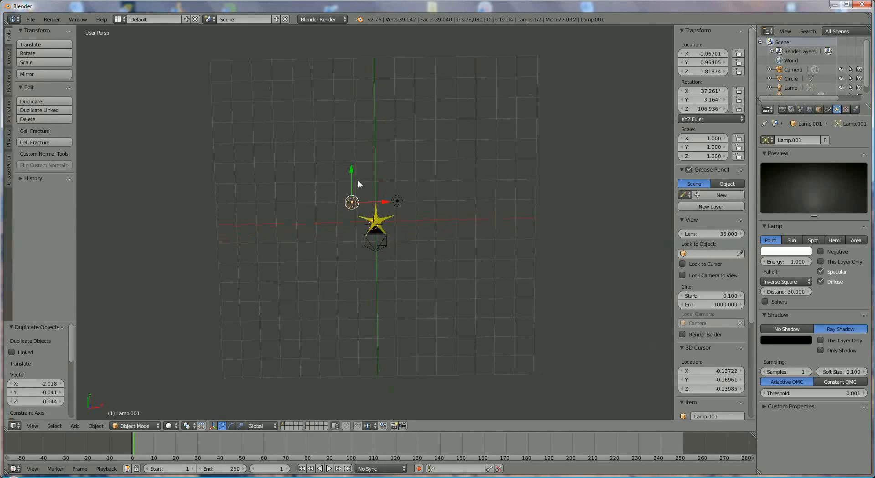
pyautogui.keyDown('shift'); pyautogui.rightClick(399, 200); pyautogui.keyUp('shift')
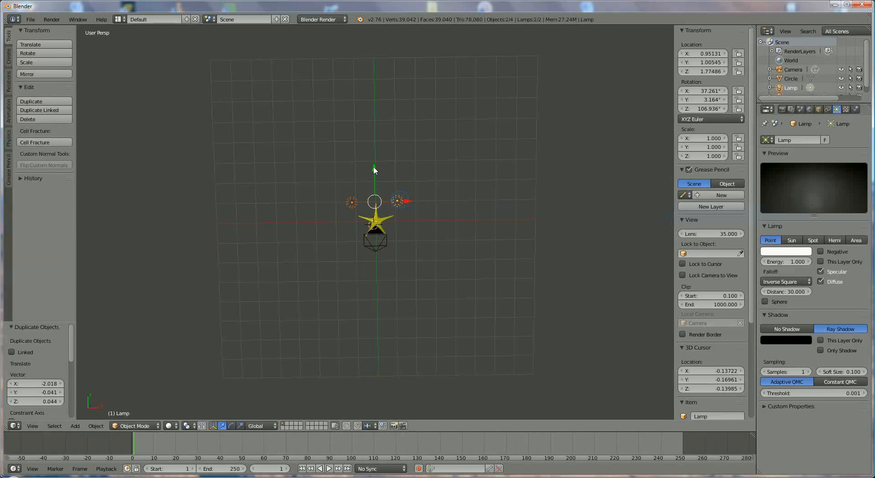
pyautogui.moveTo(374, 170); pyautogui.dragTo(376, 191)
# - Add a plane mesh with a radius of 1.000 at the 3D cursor beneath the star
pyautogui.moveTo(414, 195); pyautogui.dragTo(410, 121, button='middle')
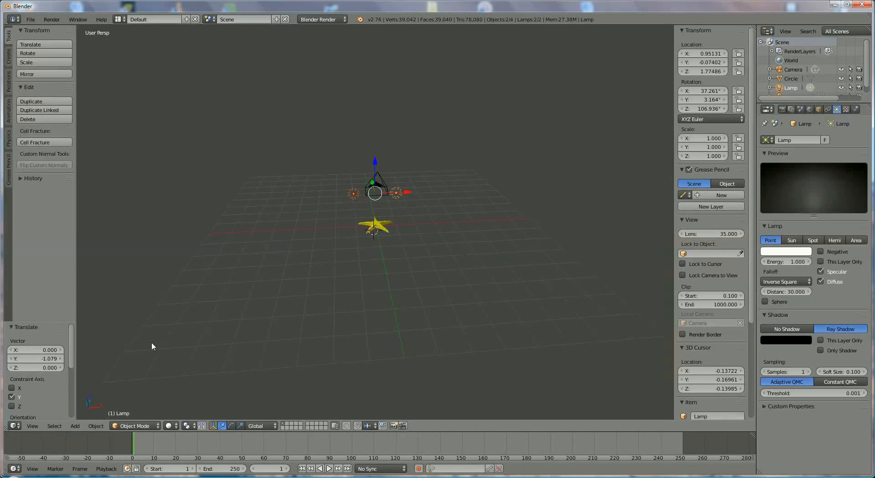
pyautogui.click(74, 426)
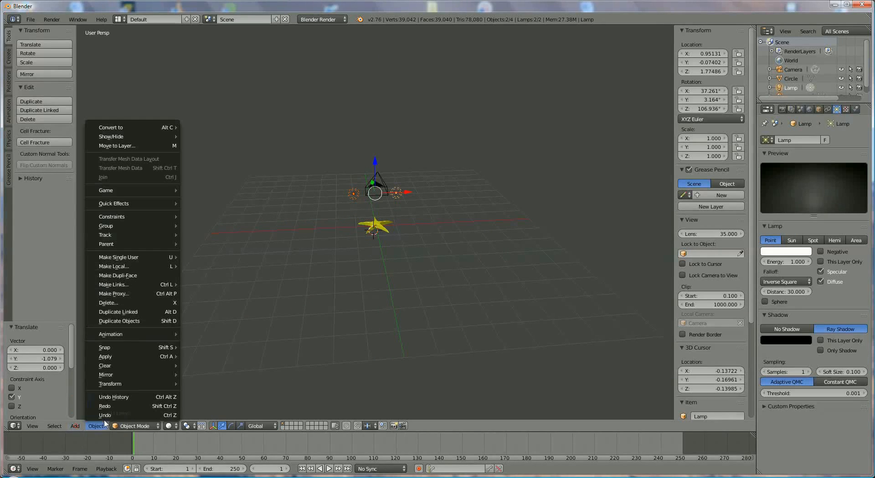
pyautogui.click(75, 426)
pyautogui.click(74, 427)
pyautogui.moveTo(86, 415)
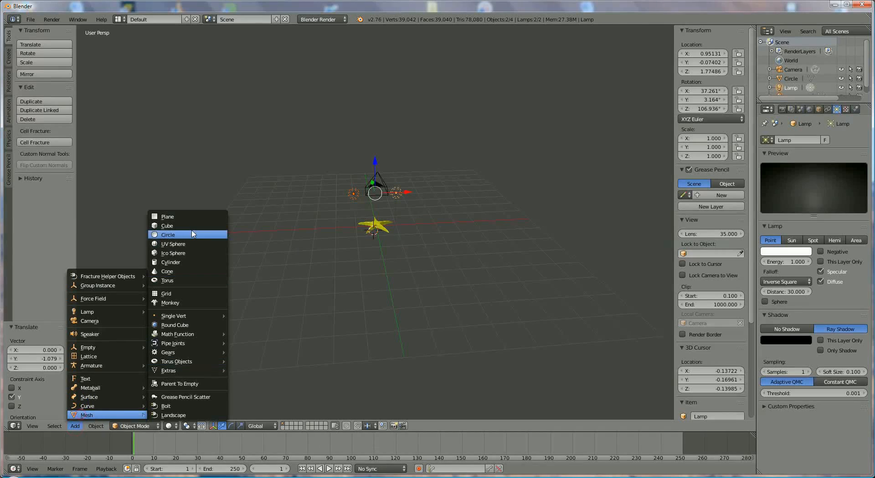
pyautogui.click(191, 216)
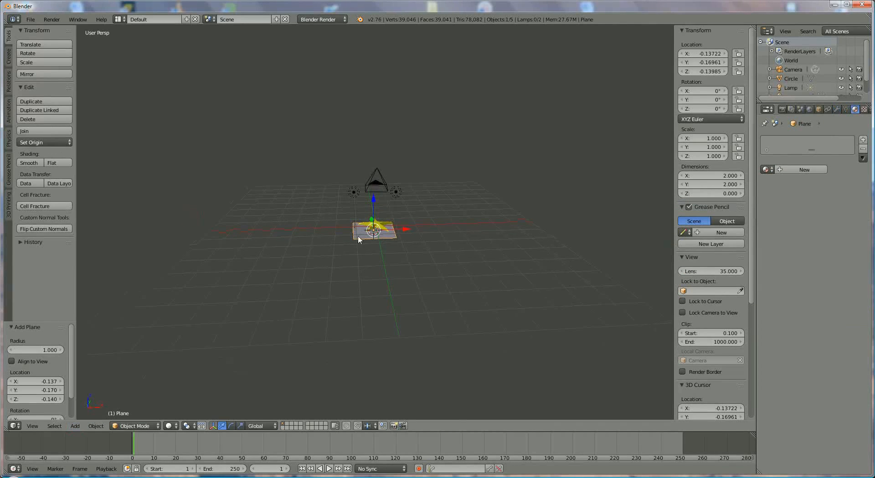
# - Scale the plane up to about 14.55 units across and move it about -2.53 units along Z
pyautogui.press('s')
pyautogui.click(449, 282)
pyautogui.moveTo(426, 289); pyautogui.dragTo(430, 323, button='middle')
pyautogui.press('g')
pyautogui.press('z')
pyautogui.click(373, 254)
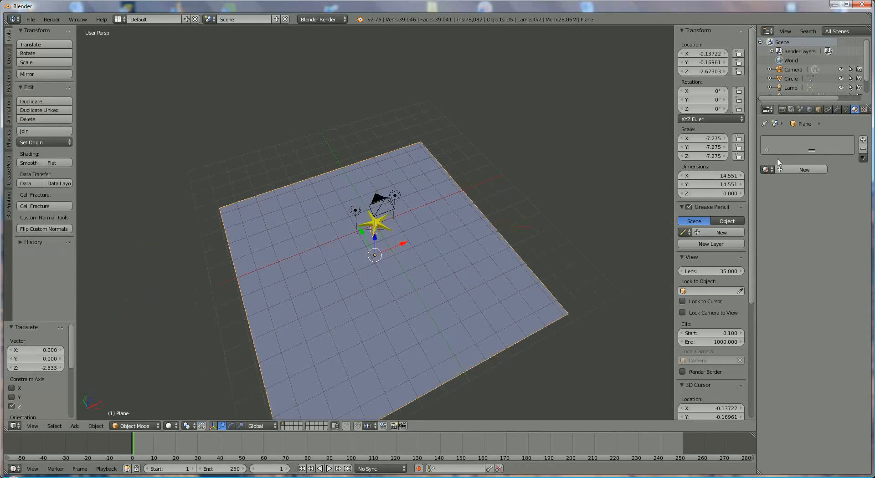
# - Give the plane a new material with a pale sandy yellow diffuse color
pyautogui.click(801, 170)
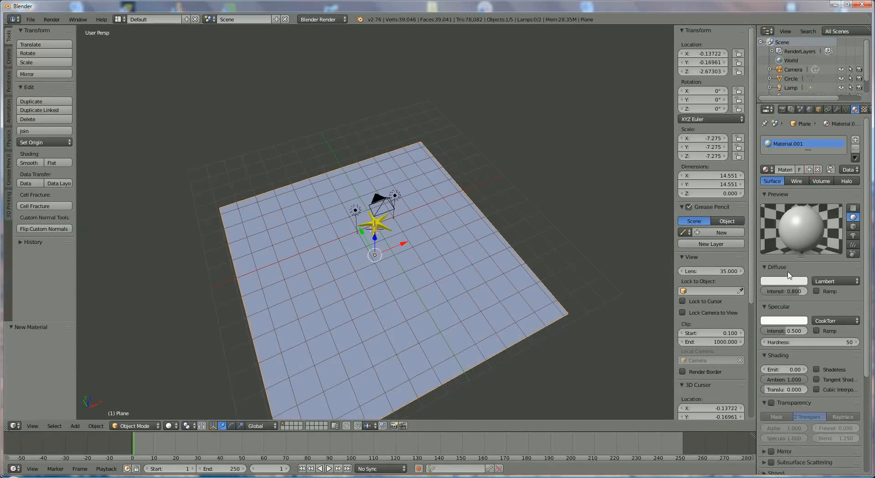
pyautogui.click(788, 280)
pyautogui.moveTo(752, 204); pyautogui.dragTo(754, 202)
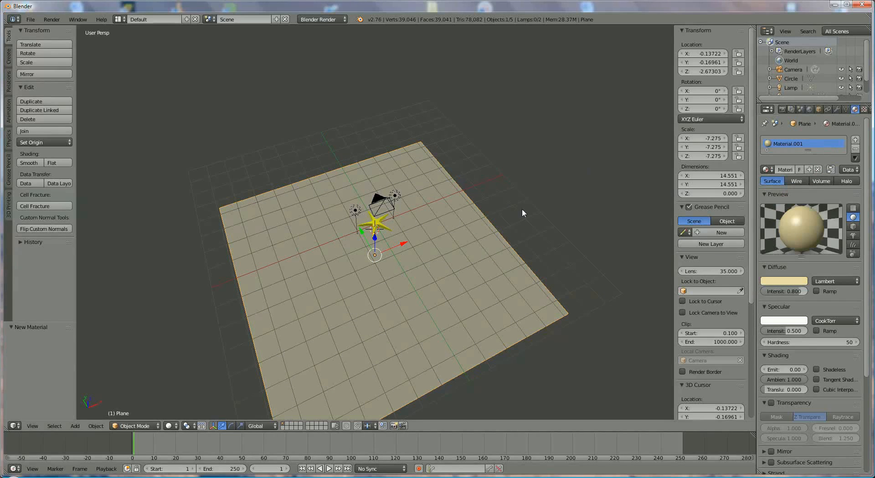
# - Render the scene to check the star against the ground plane, and return to the 3D view
pyautogui.moveTo(521, 208); pyautogui.dragTo(435, 236, button='middle')
pyautogui.scroll(2, 435, 237)
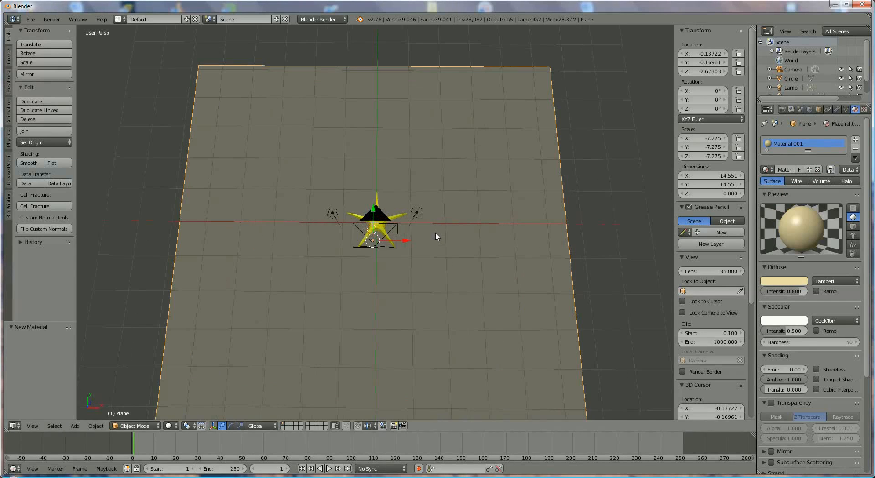
pyautogui.scroll(2, 435, 237)
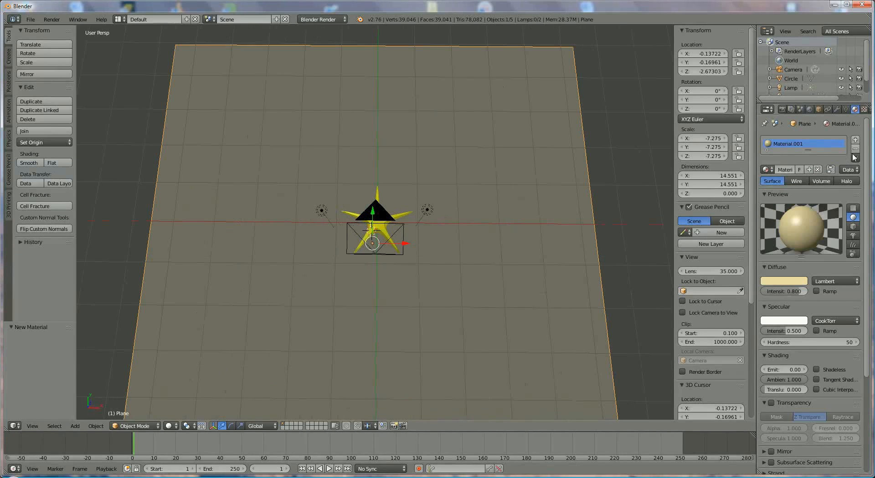
pyautogui.click(782, 110)
pyautogui.click(780, 151)
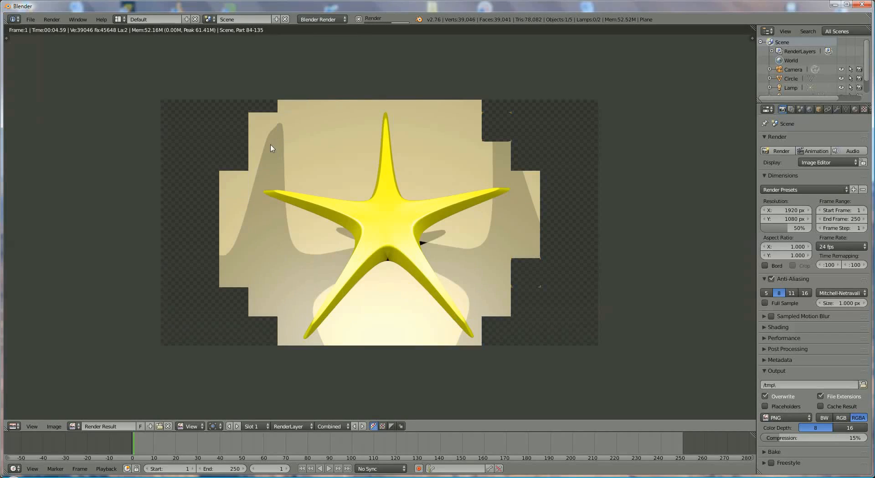
pyautogui.click(13, 427)
pyautogui.click(16, 416)
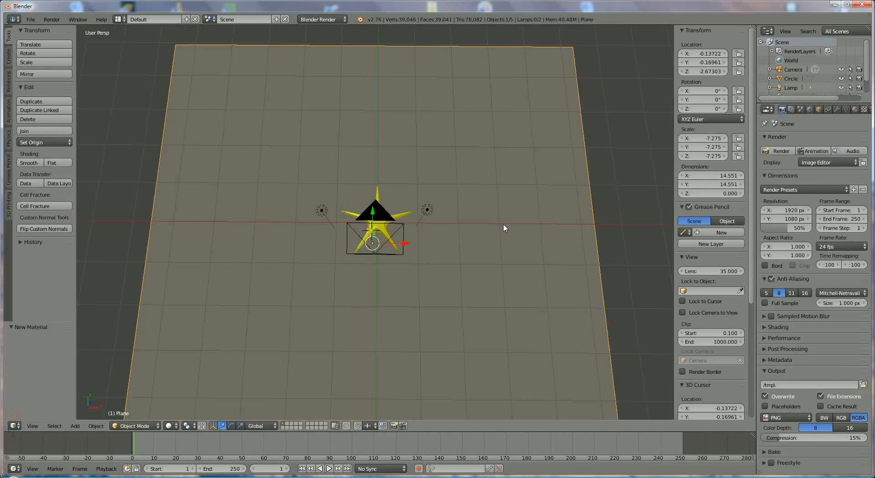
# - Turn off shadow receiving in the plane's material and render the scene again
pyautogui.click(854, 109)
pyautogui.scroll(-5, 794, 393)
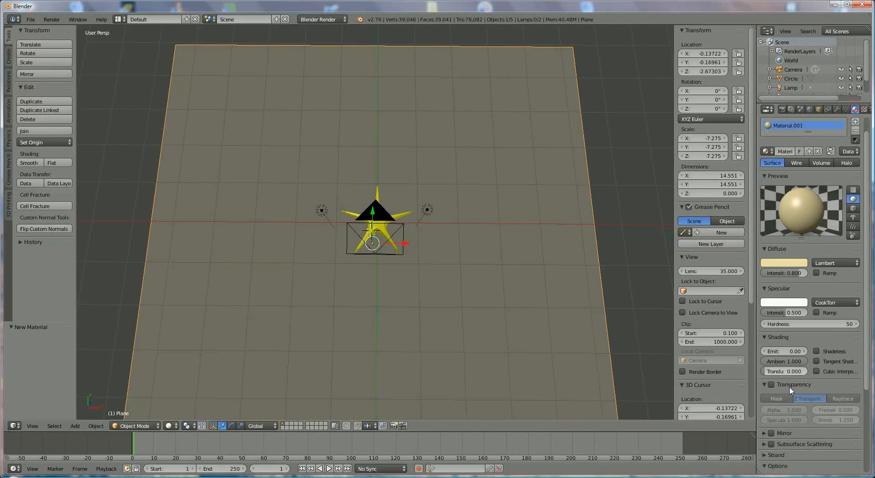
pyautogui.scroll(-2, 793, 396)
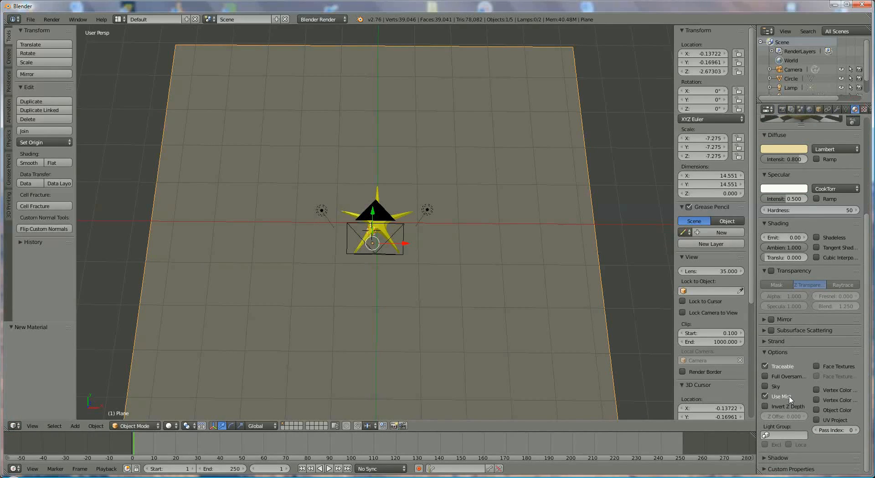
pyautogui.click(766, 459)
pyautogui.scroll(-3, 805, 388)
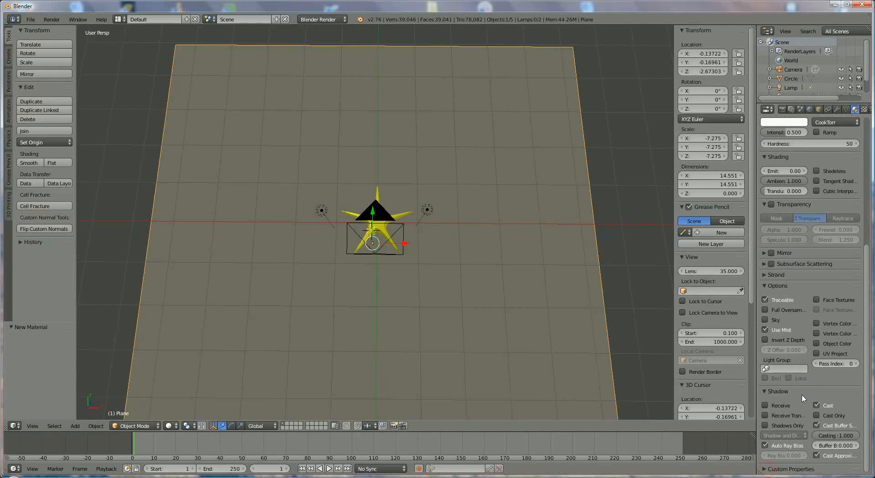
pyautogui.click(781, 110)
pyautogui.click(779, 150)
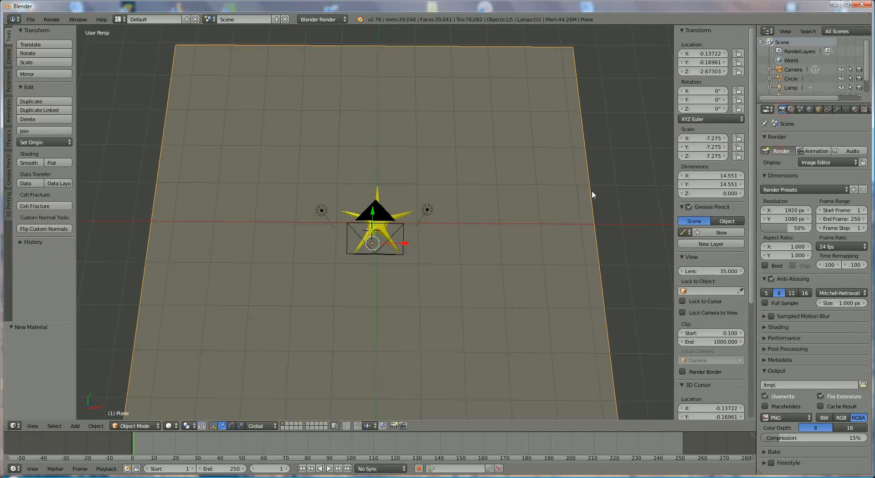